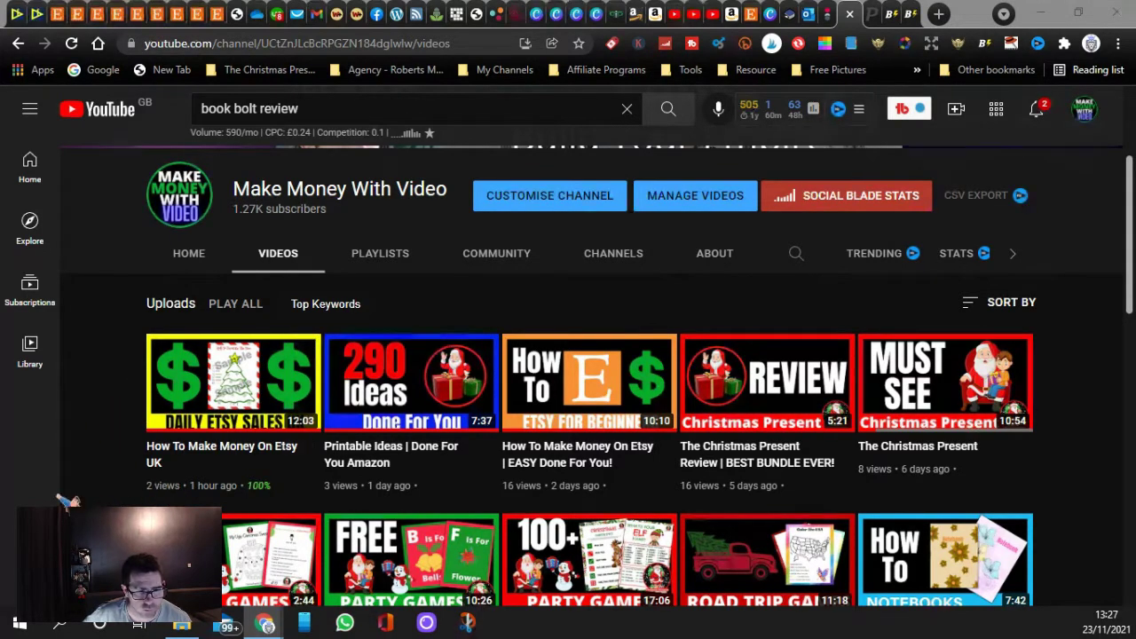
# - Scroll through the Make Money With Video channel's uploaded videos on YouTube
pyautogui.scroll(-2, 107, 491)
pyautogui.scroll(3, 200, 497)
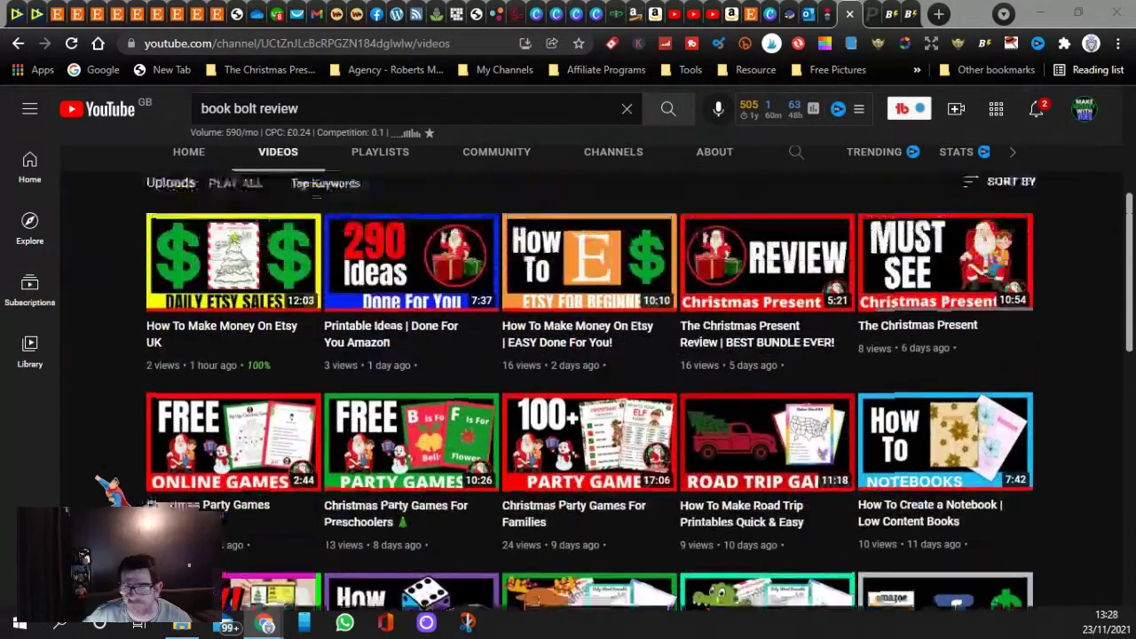
pyautogui.scroll(-2, 199, 495)
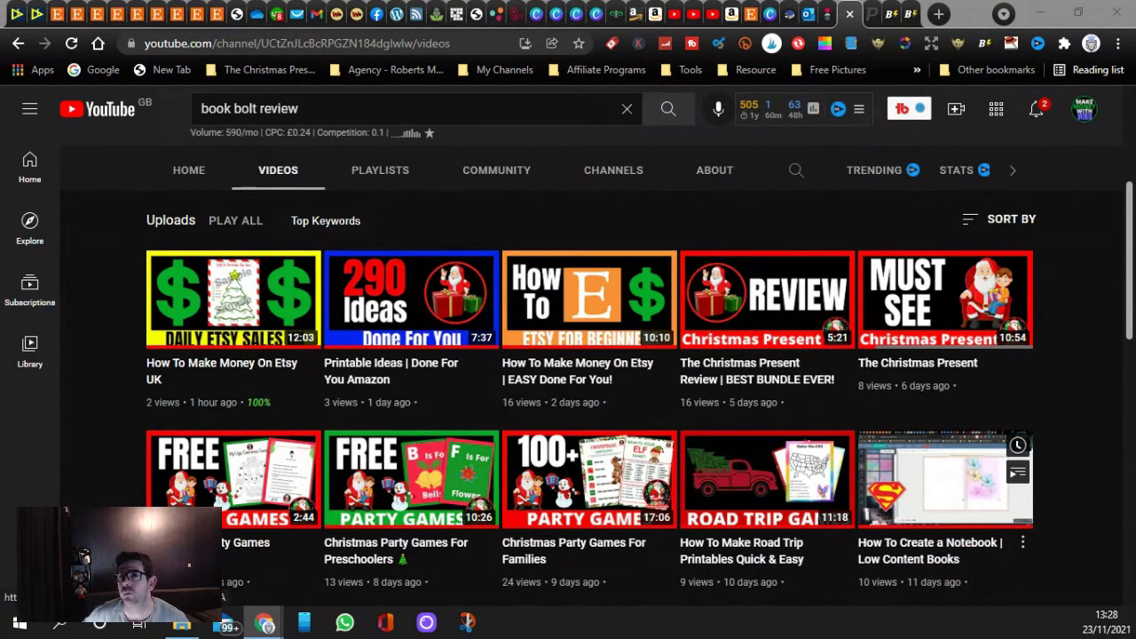
# - Browse the Book Bolt Tutorials videos, then open the profile account menu with linked tools
pyautogui.click(909, 12)
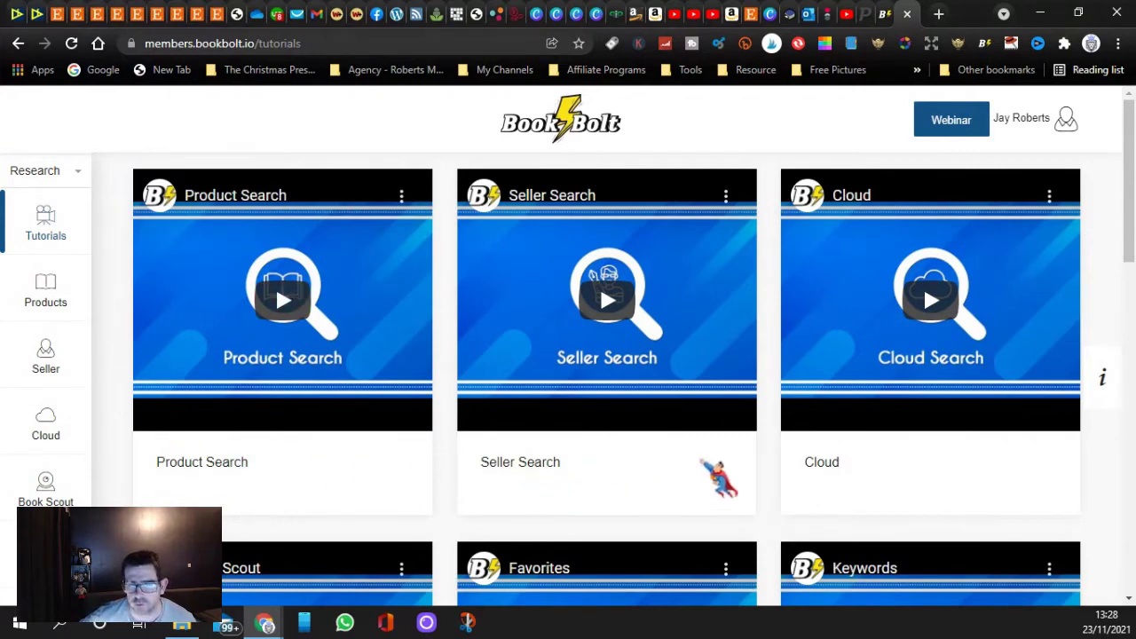
pyautogui.scroll(-3, 923, 425)
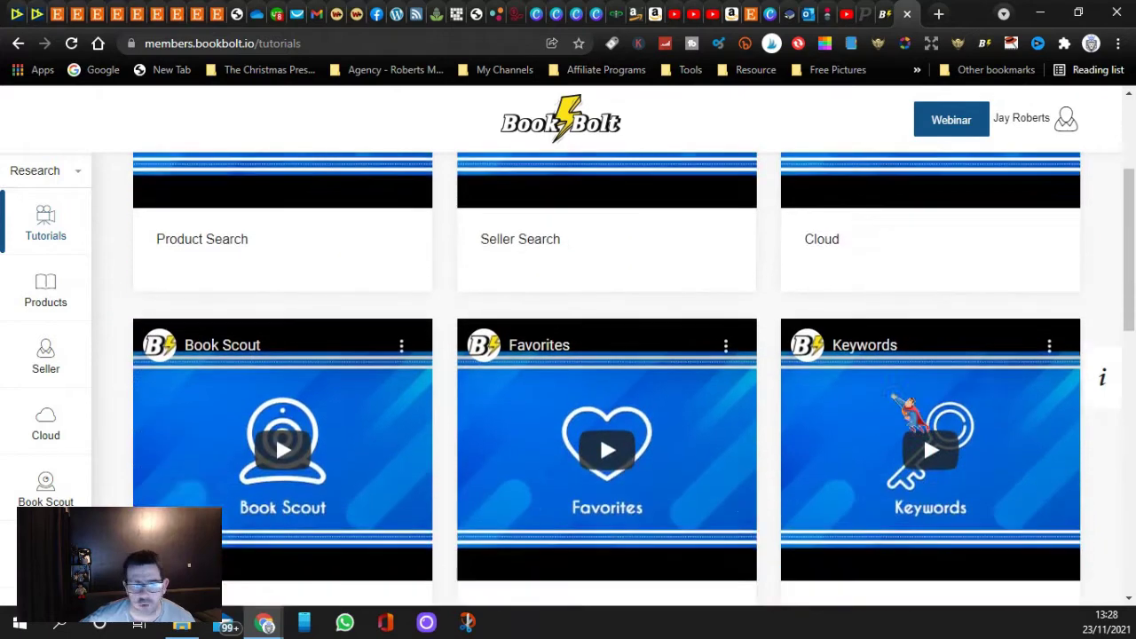
pyautogui.scroll(-2, 325, 449)
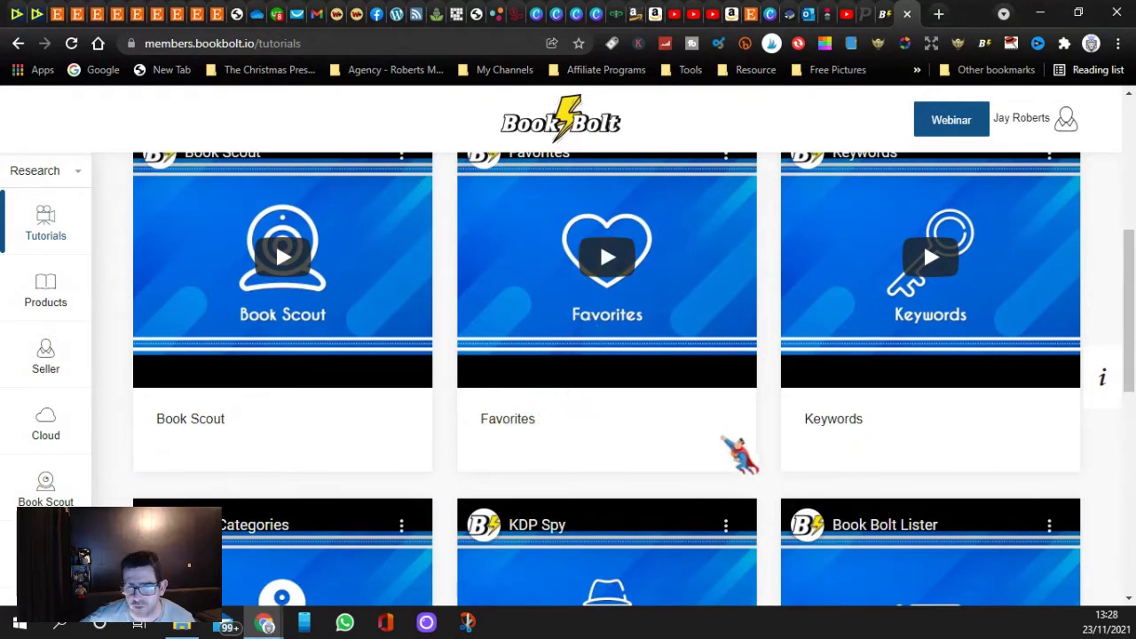
pyautogui.scroll(-2, 799, 443)
pyautogui.scroll(-2, 721, 439)
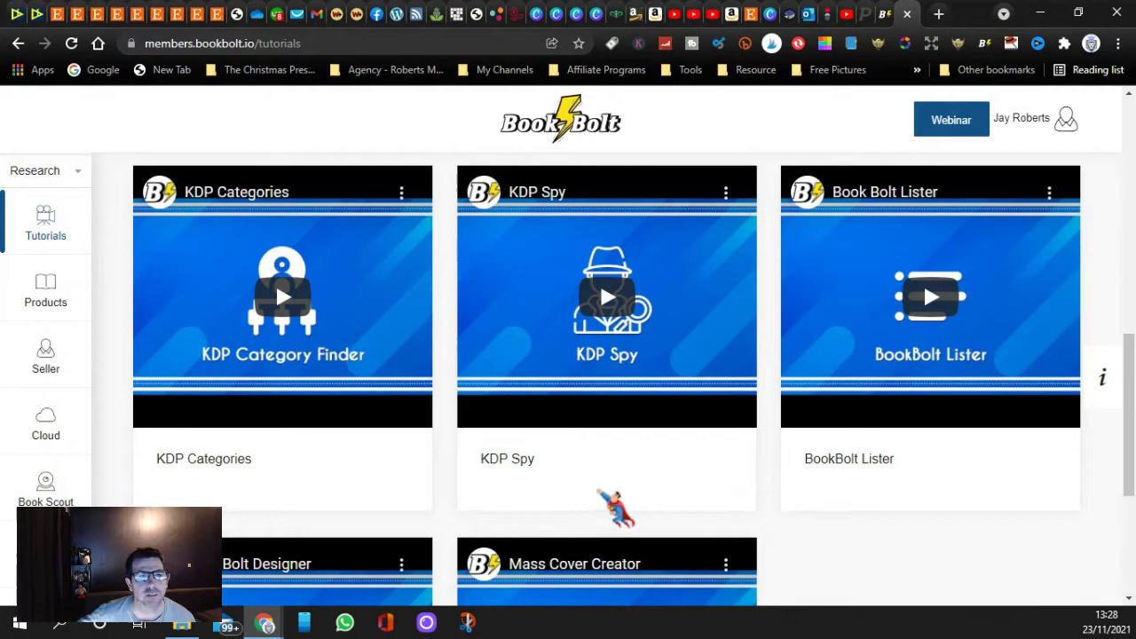
pyautogui.scroll(-3, 125, 453)
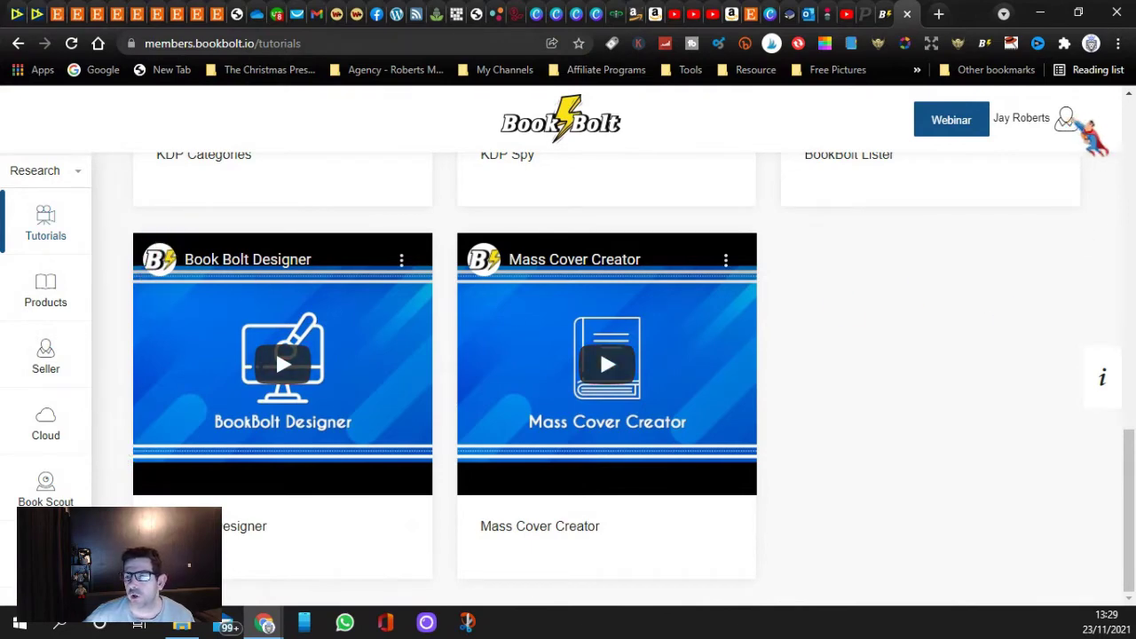
pyautogui.click(1065, 120)
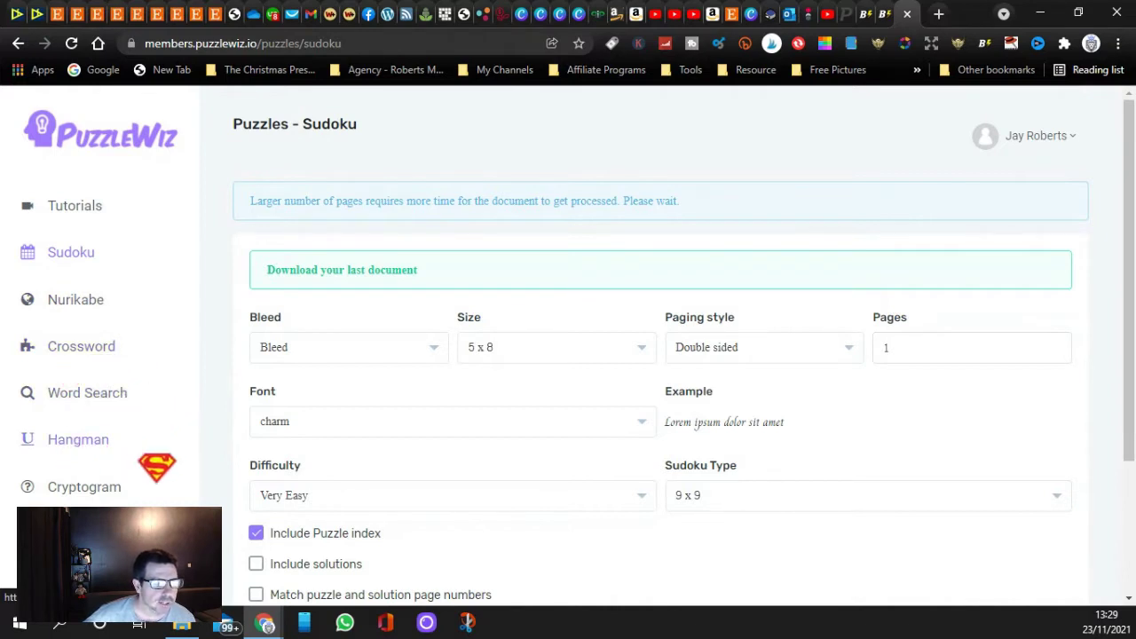
# - Review PuzzleWiz's Sudoku settings, keeping 1 page, 5 x 8 trim and the 9 x 9 grid
pyautogui.scroll(-1, 133, 497)
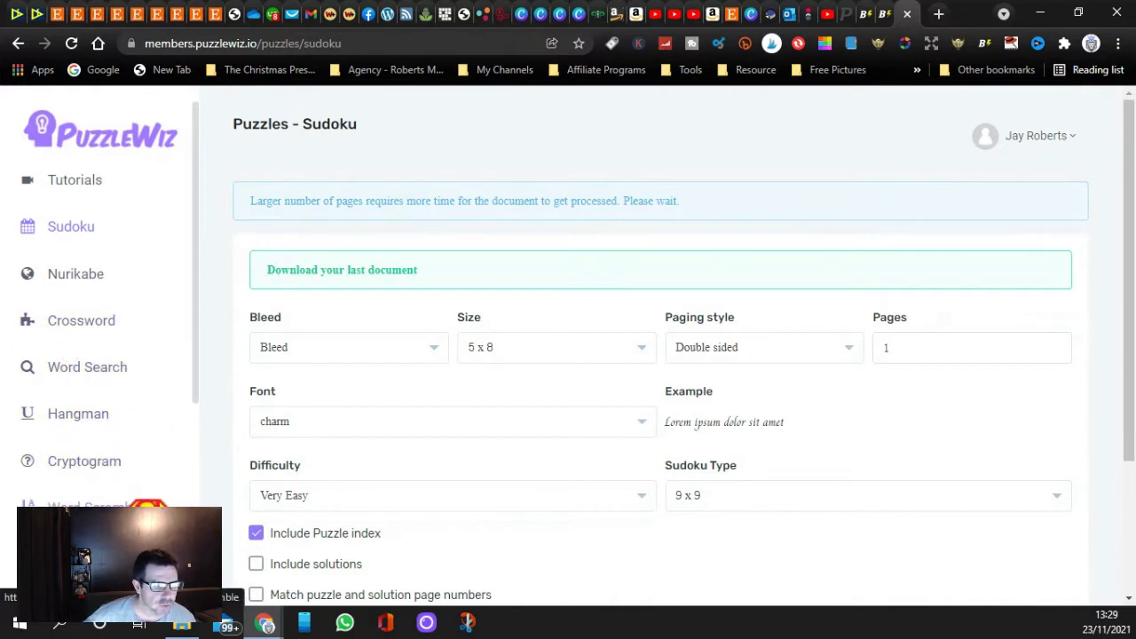
pyautogui.scroll(-1, 133, 497)
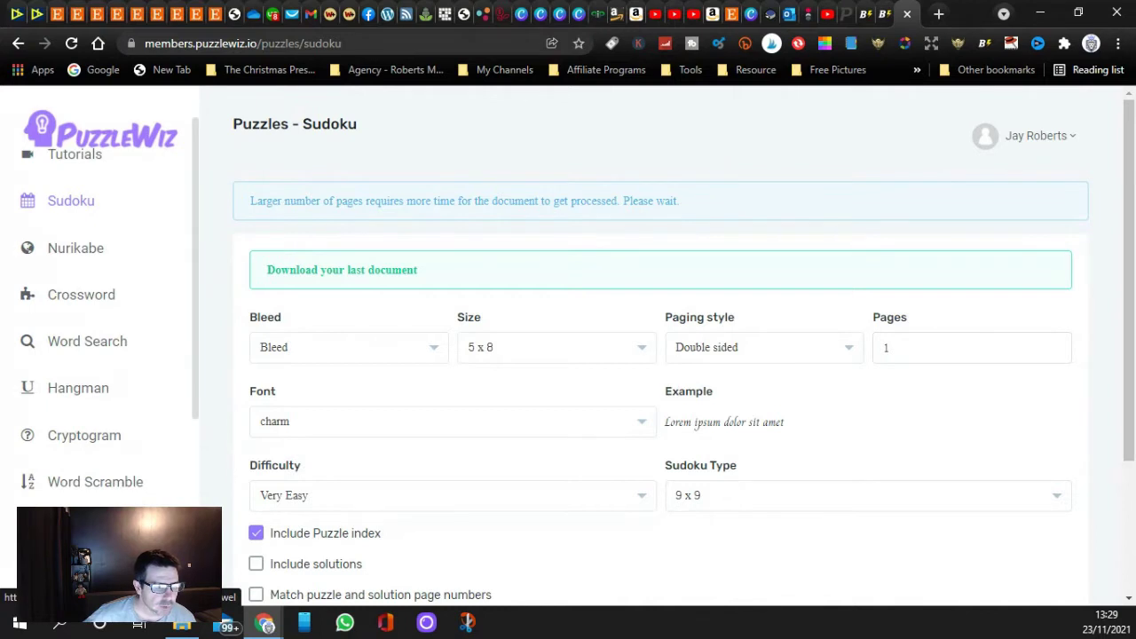
pyautogui.scroll(-2, 133, 497)
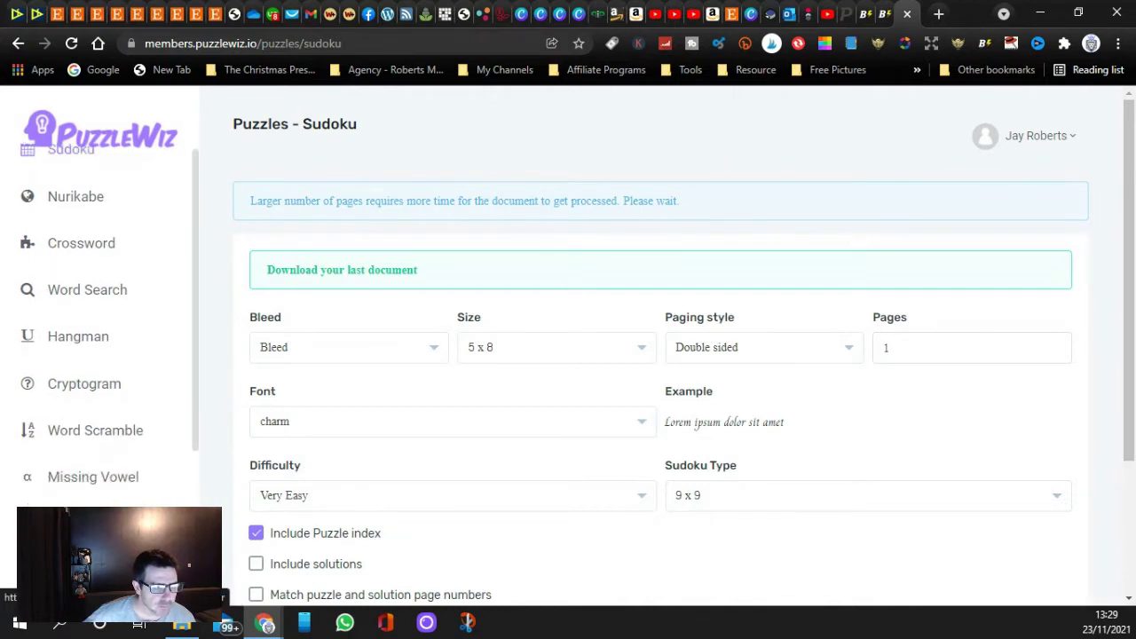
pyautogui.scroll(-1, 134, 497)
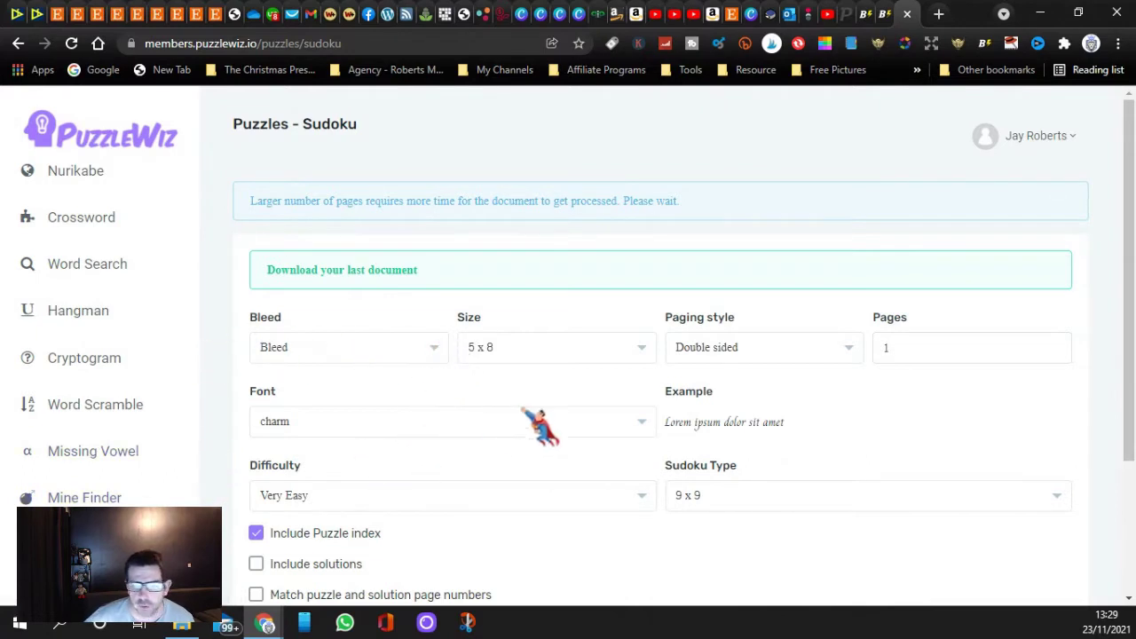
pyautogui.click(903, 346)
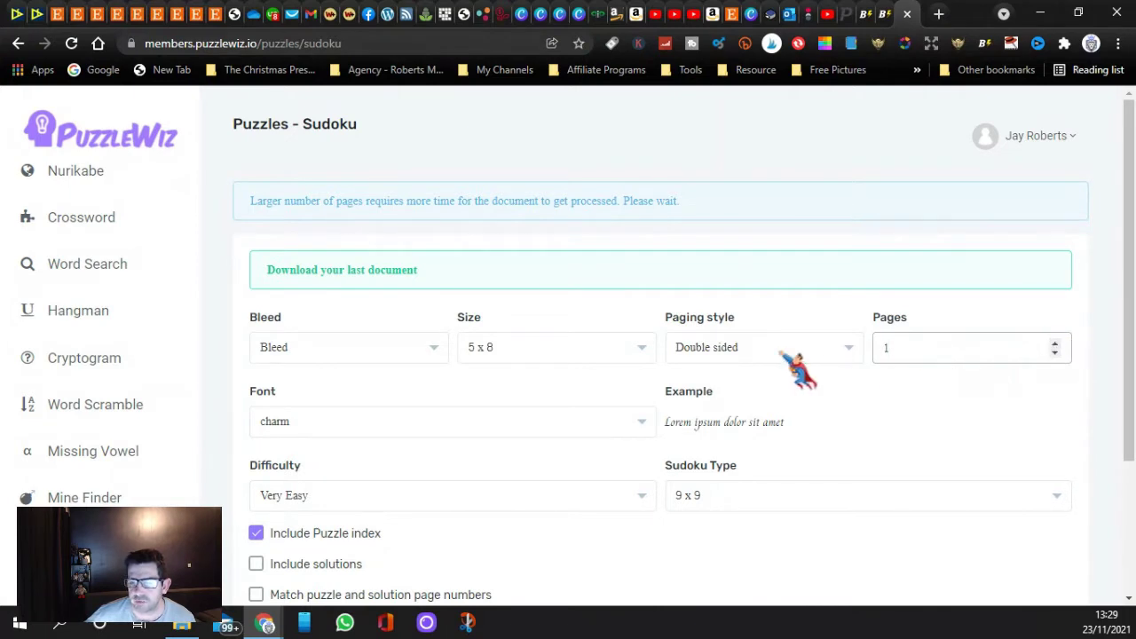
pyautogui.click(784, 495)
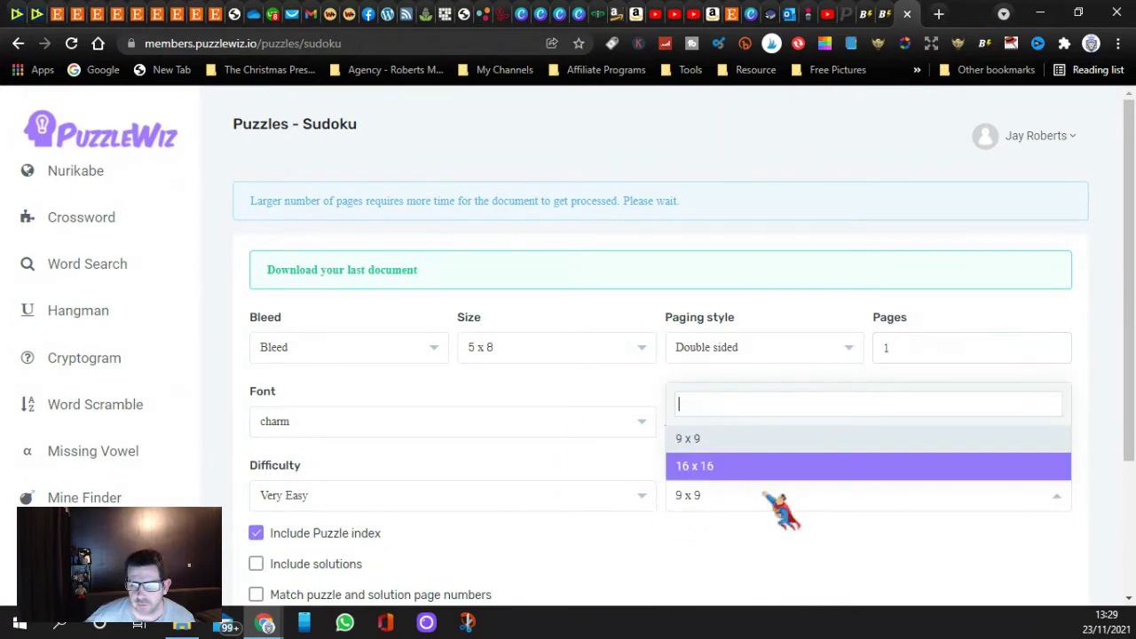
pyautogui.click(724, 522)
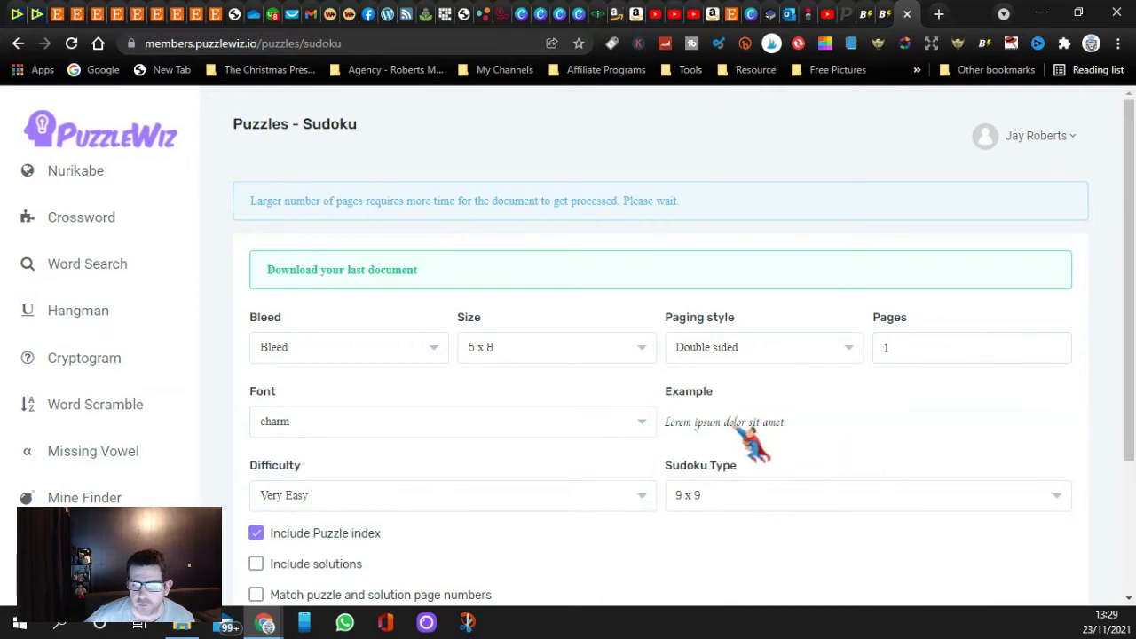
pyautogui.scroll(2, 53, 408)
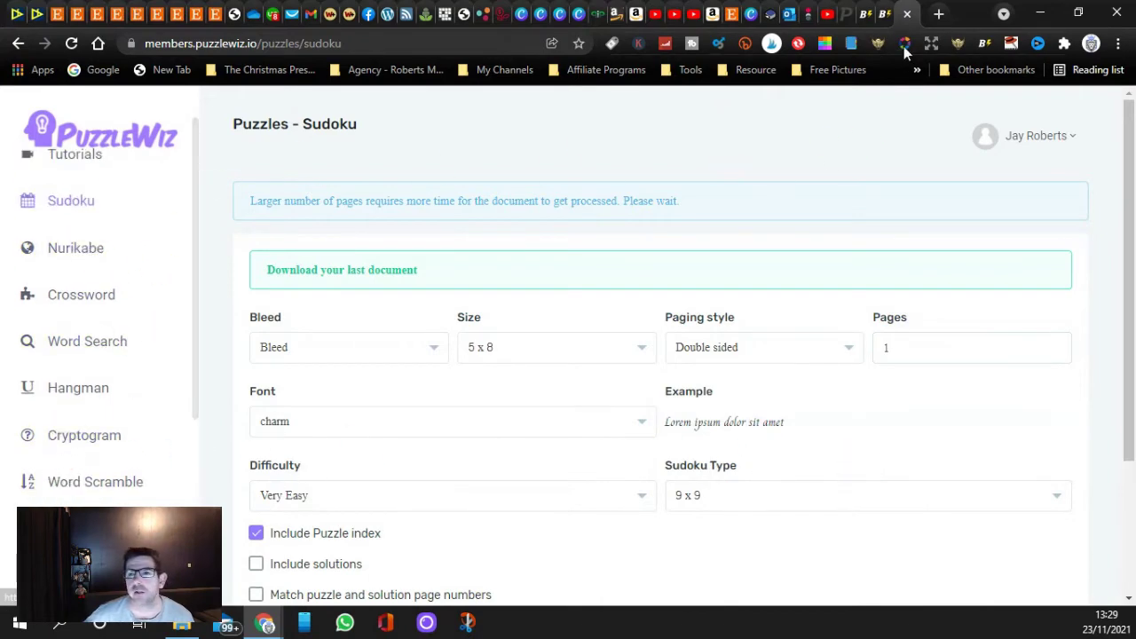
# - Go back to the Book Bolt Tutorials page, scrolled up to its top row of videos
pyautogui.click(884, 14)
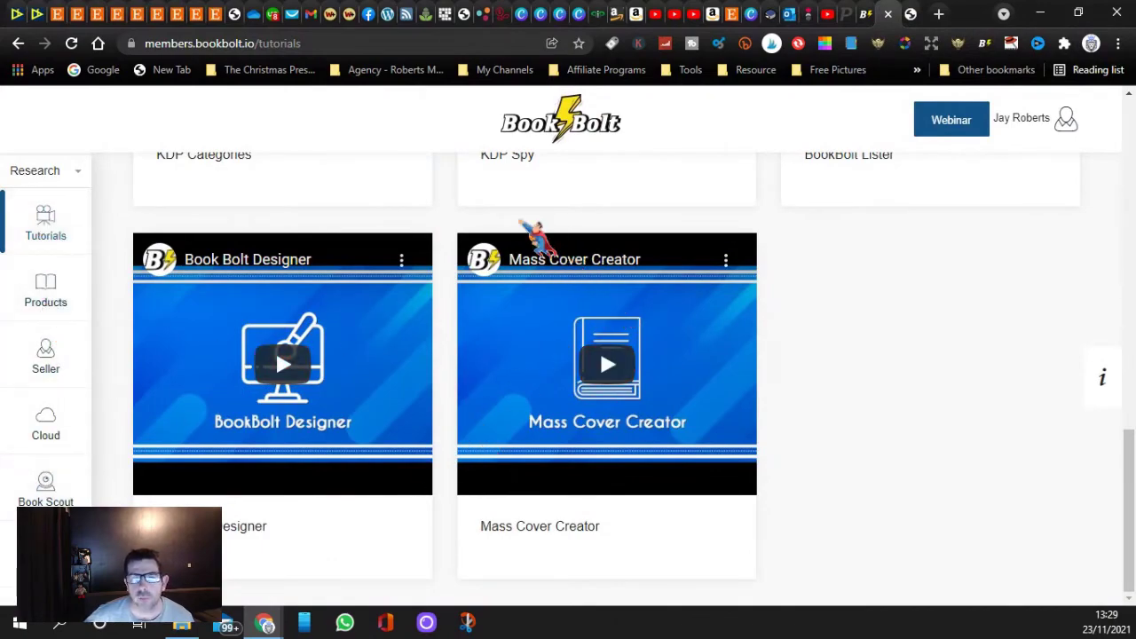
pyautogui.scroll(4, 622, 267)
pyautogui.scroll(8, 710, 340)
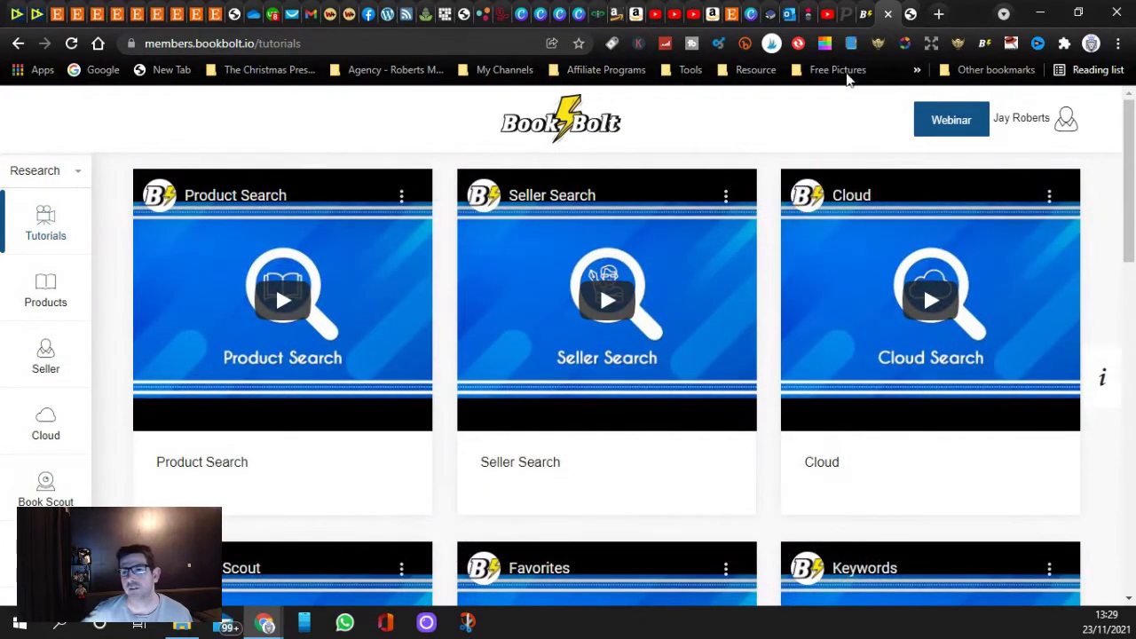
# - Read the Black Friday 2021 page down to 'Get Puzzle Wiz for free' with Sudoku, Crossword, Maze
pyautogui.click(868, 12)
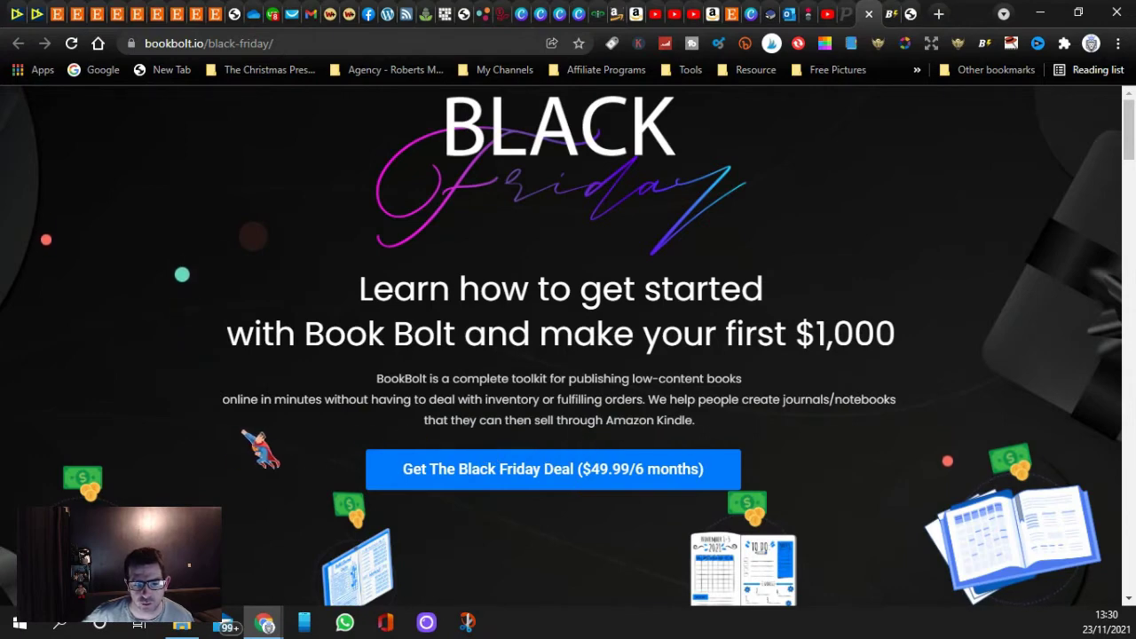
pyautogui.scroll(-1, 266, 446)
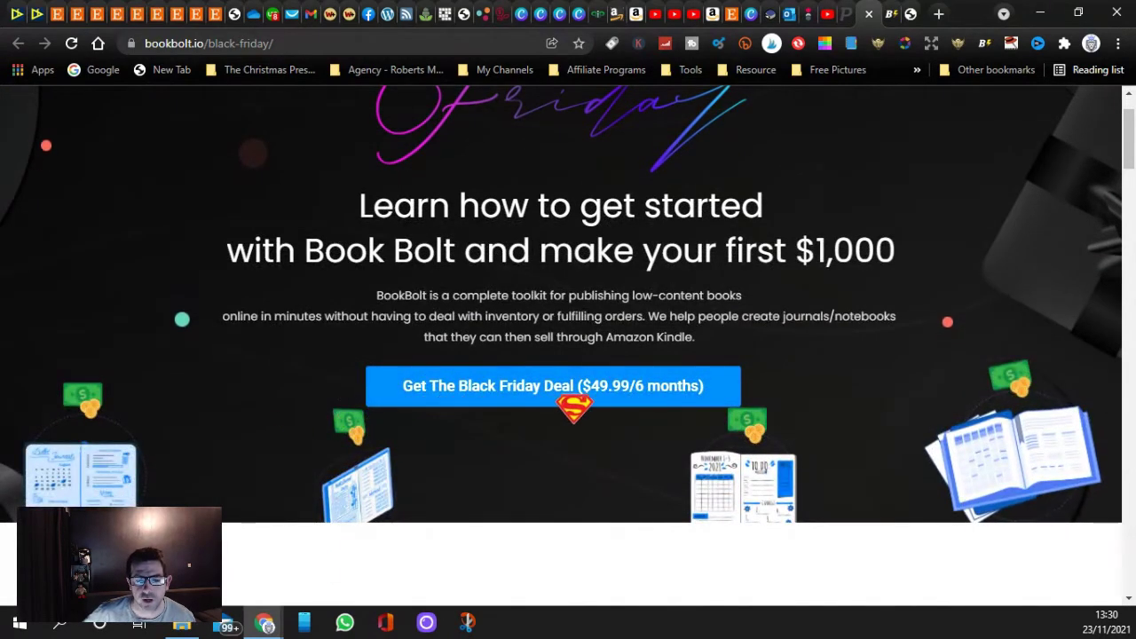
pyautogui.scroll(-2, 195, 398)
pyautogui.scroll(-2, 192, 399)
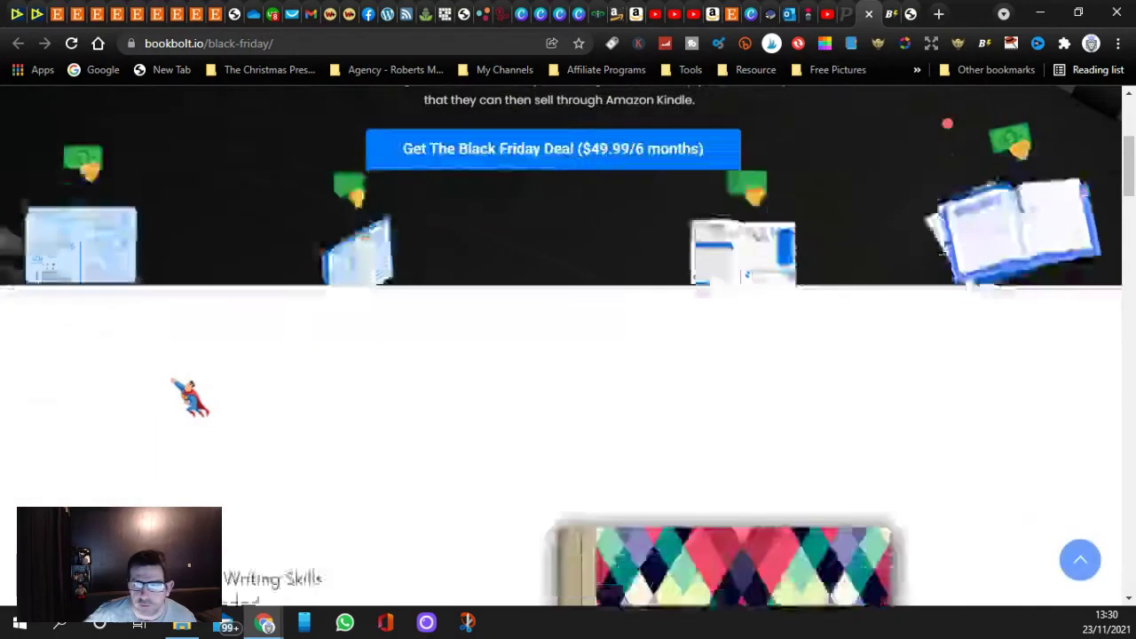
pyautogui.scroll(-3, 330, 309)
pyautogui.scroll(-1, 330, 309)
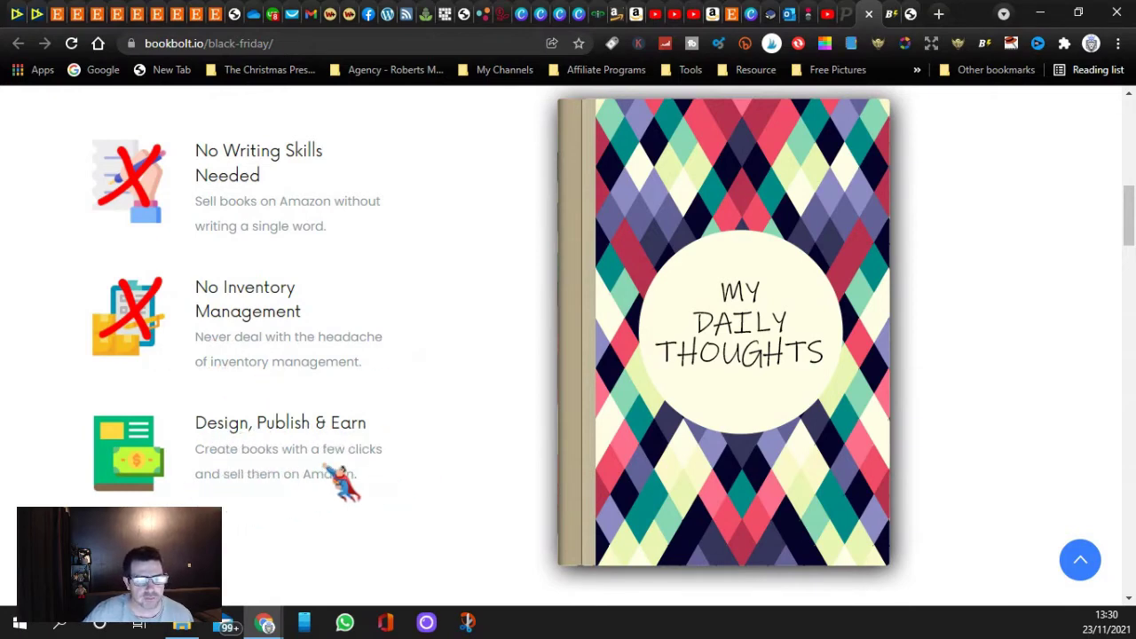
pyautogui.scroll(-6, 477, 431)
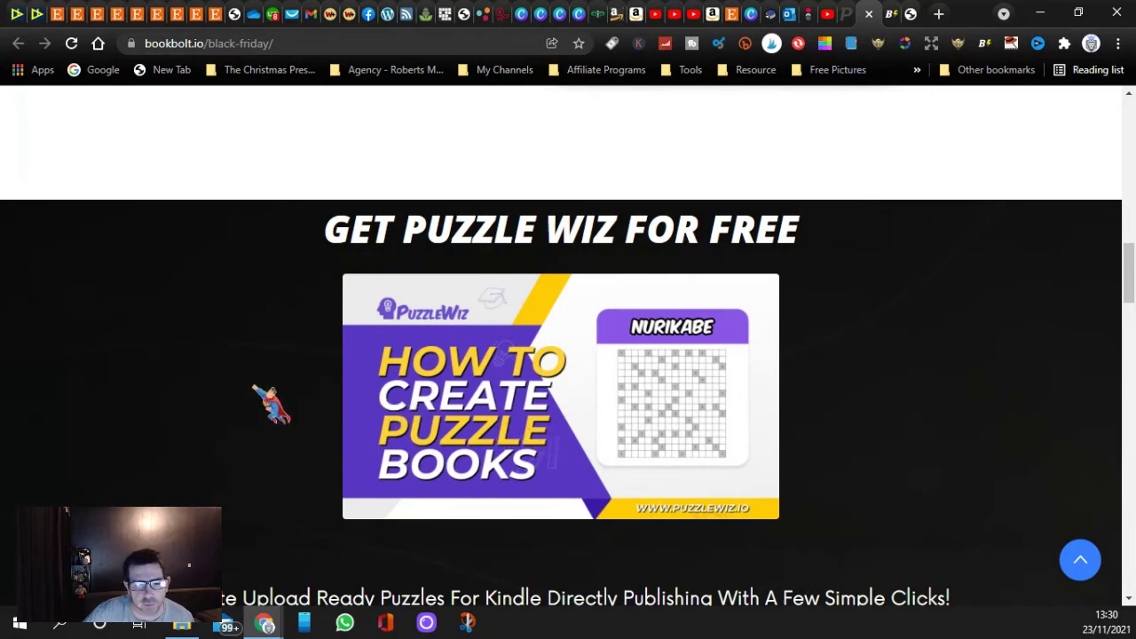
pyautogui.scroll(-3, 169, 390)
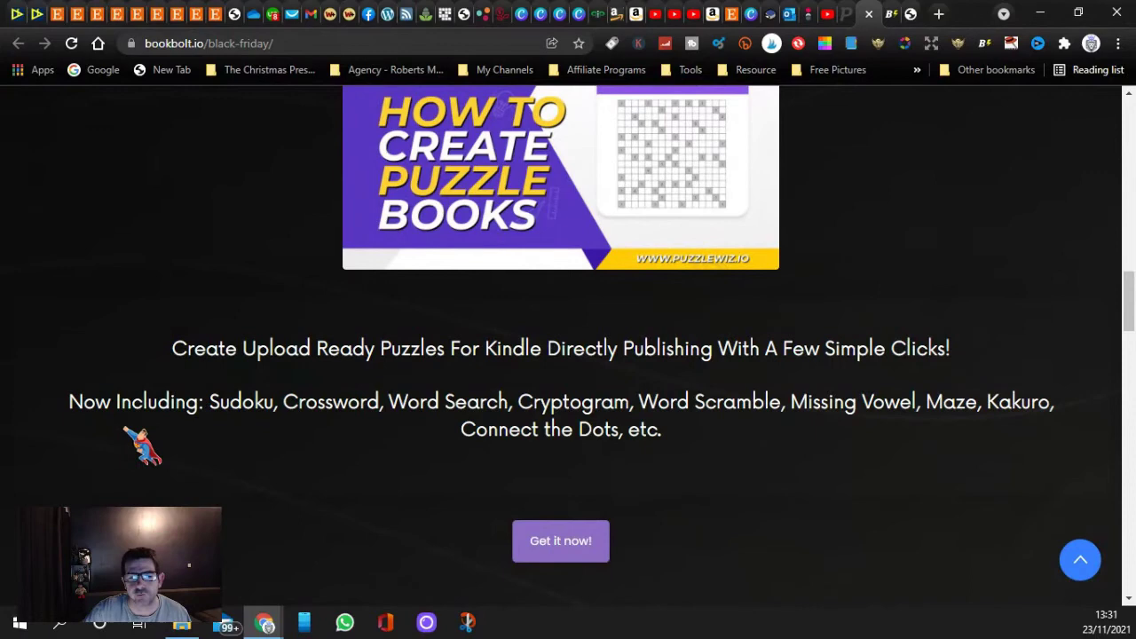
pyautogui.scroll(2, 182, 384)
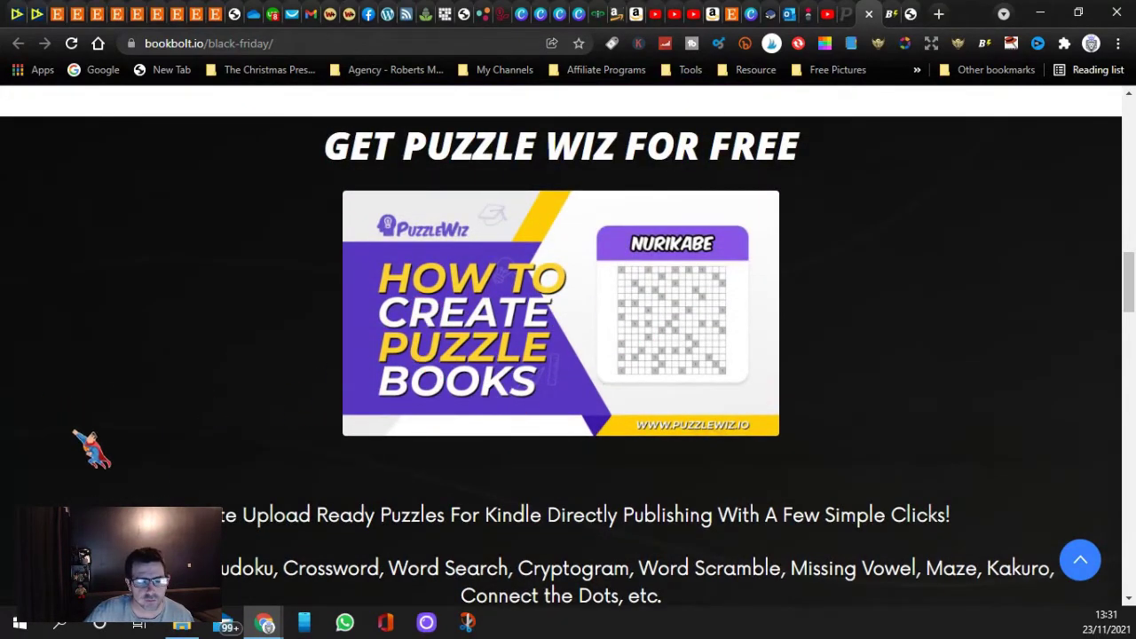
pyautogui.scroll(-2, 91, 449)
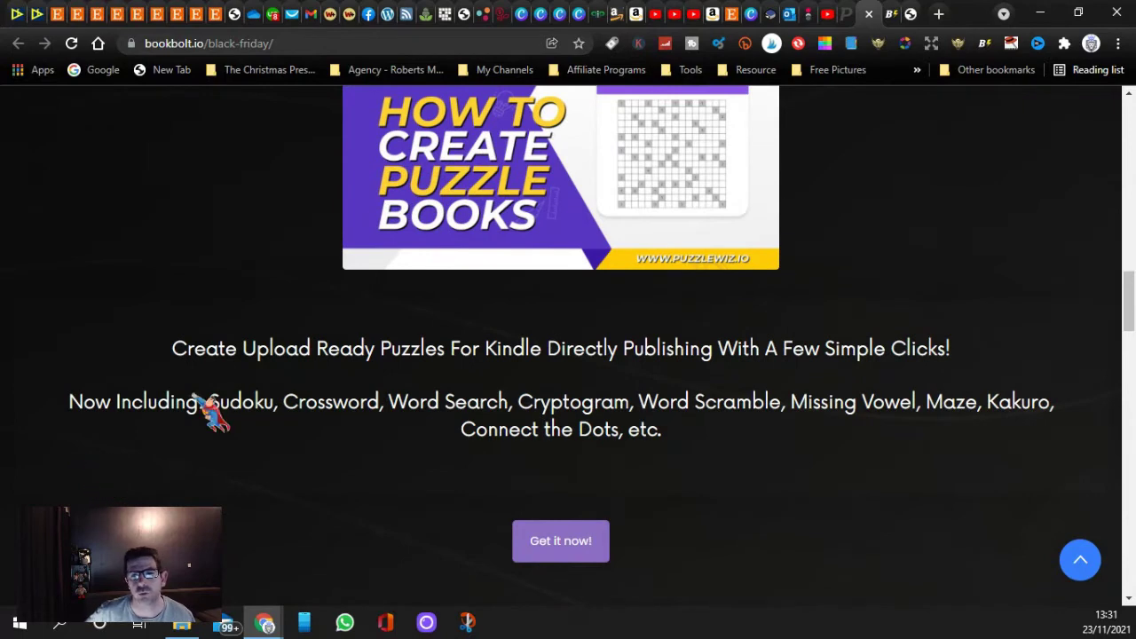
# - Return to the Tutorials page and switch the tool menu from Research to Create
pyautogui.click(890, 14)
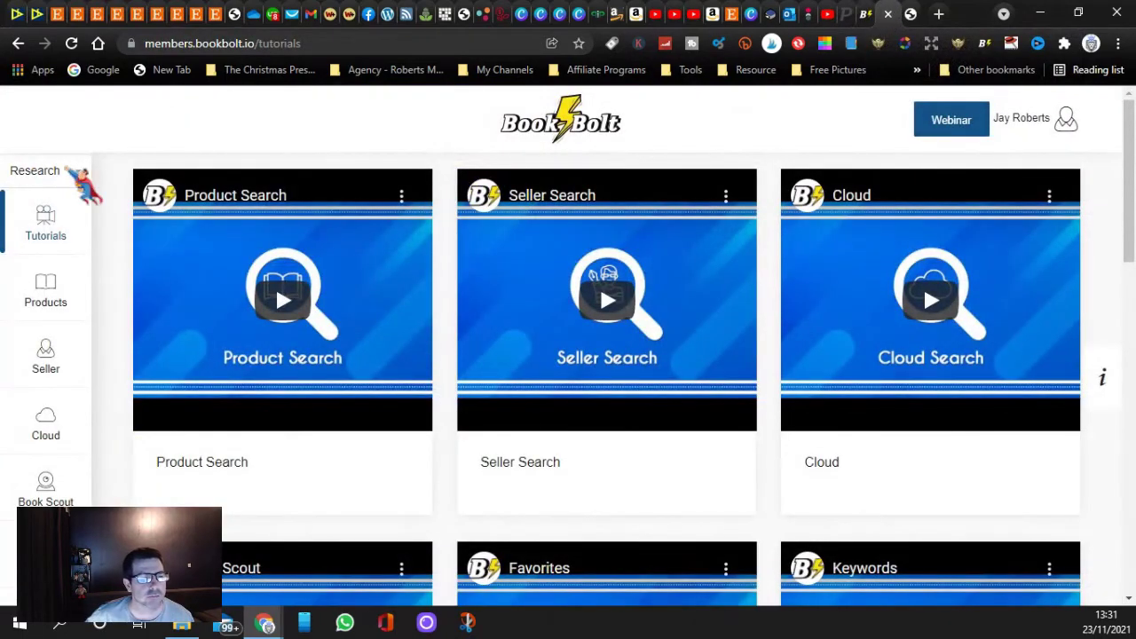
pyautogui.click(76, 171)
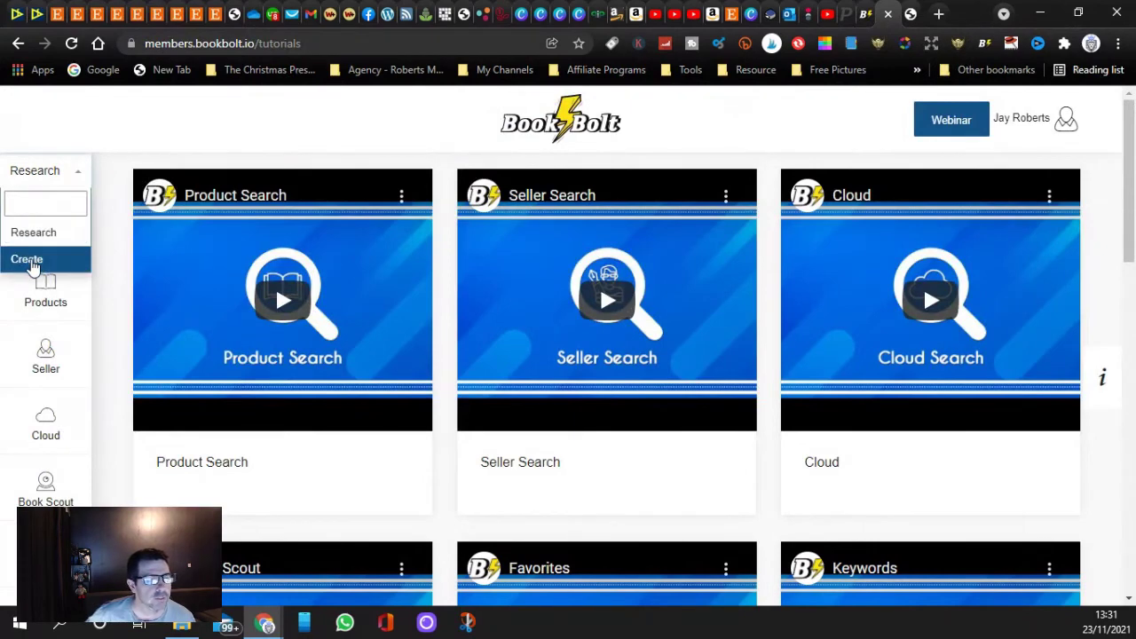
pyautogui.click(27, 259)
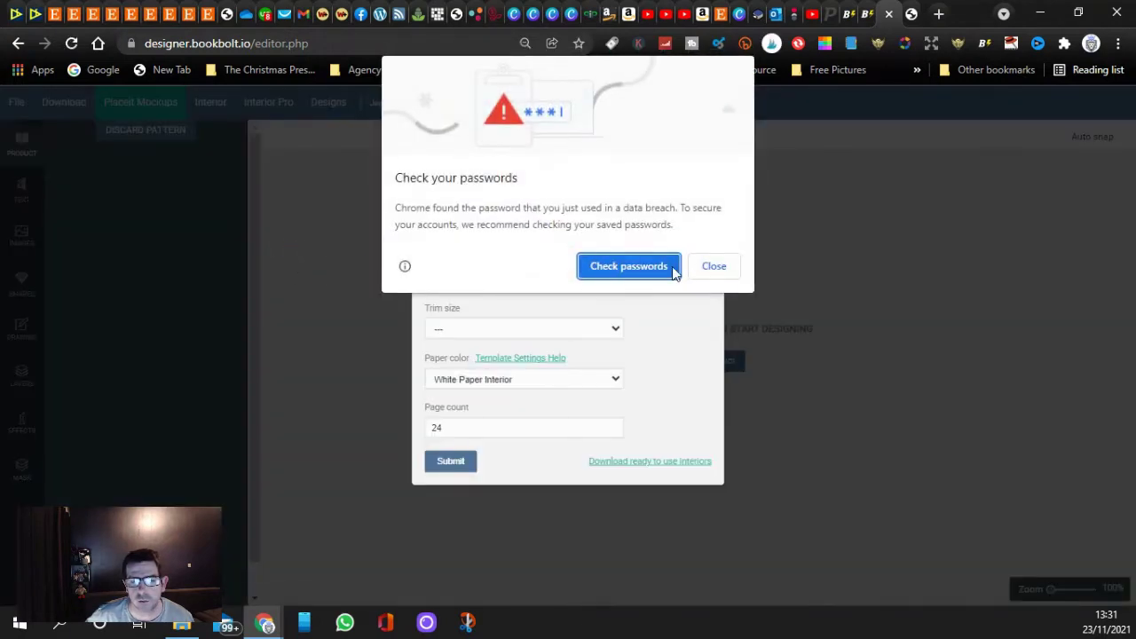
# - Dismiss the password warning, set the BookBolt Designer template to Interior, and submit
pyautogui.click(715, 266)
pyautogui.click(529, 282)
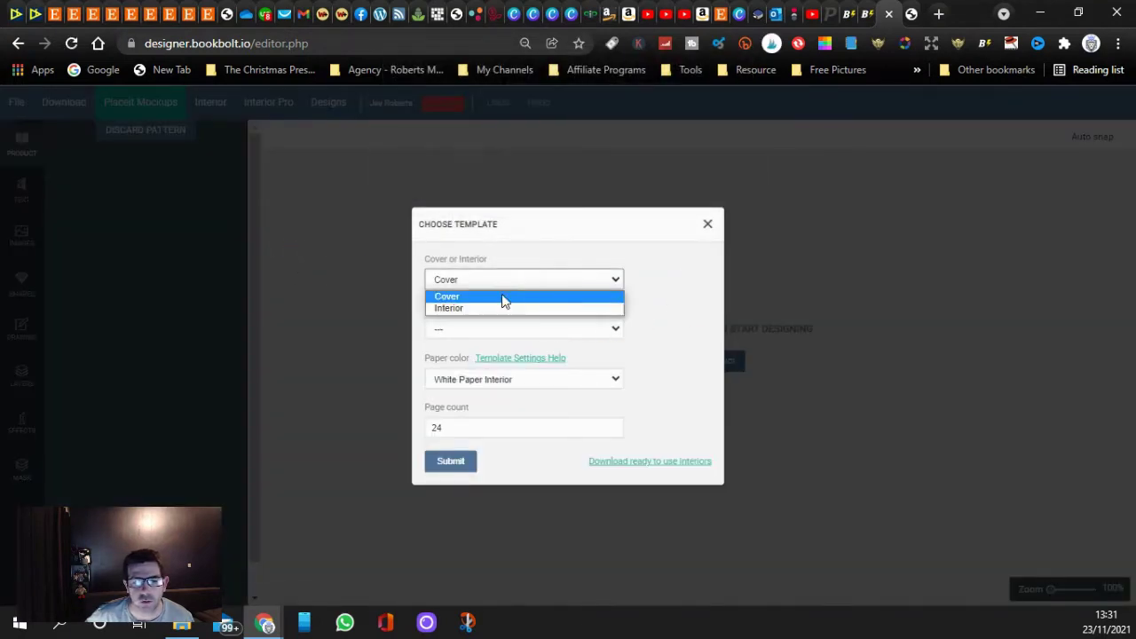
pyautogui.click(438, 311)
pyautogui.click(451, 456)
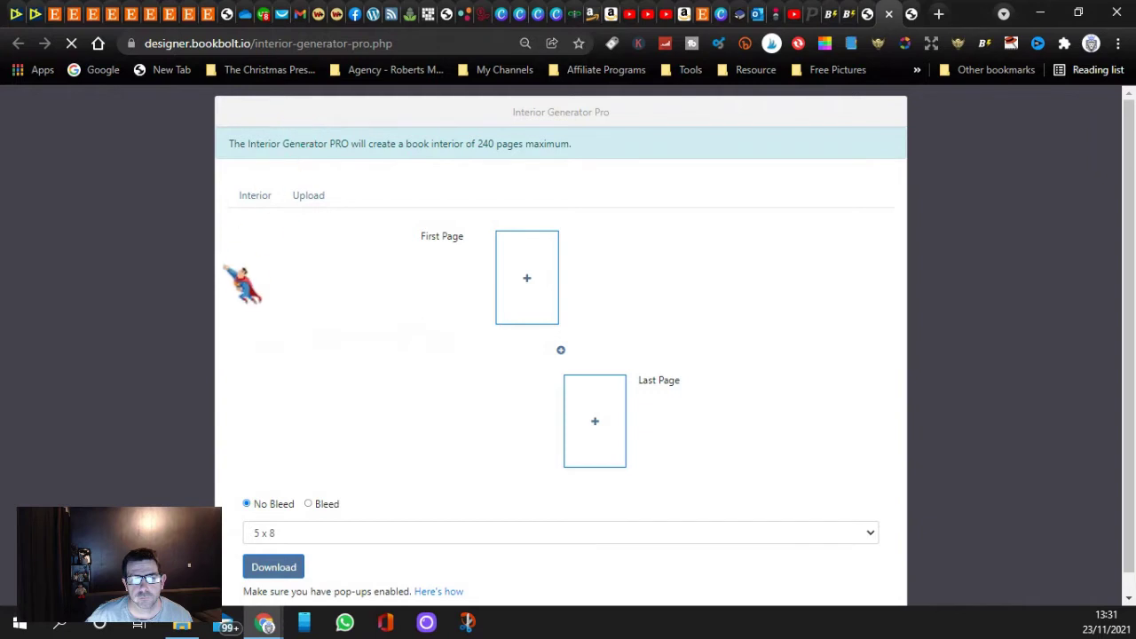
# - Glance at the Upload section, return to Interior, then close the Interior Generator Pro tab
pyautogui.scroll(-1, 238, 320)
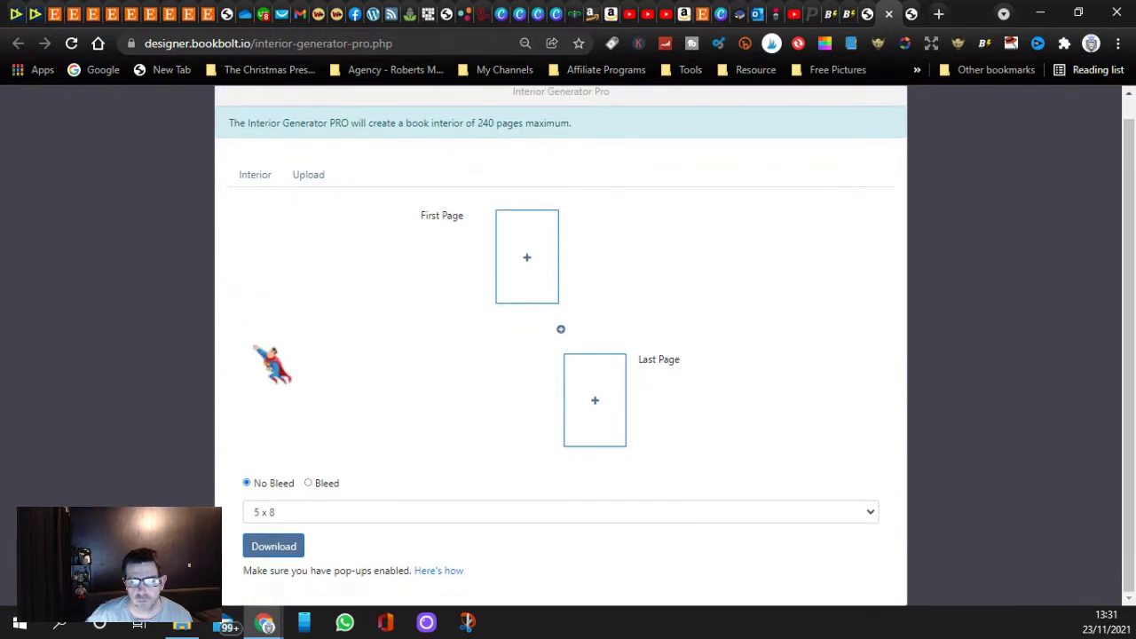
pyautogui.scroll(1, 272, 362)
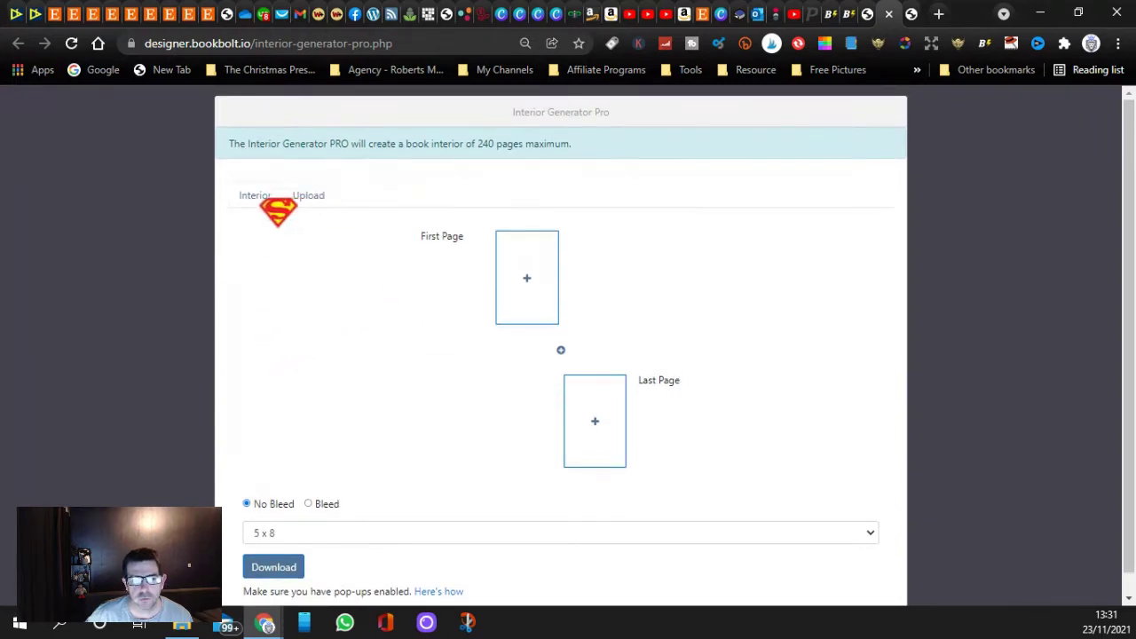
pyautogui.click(313, 197)
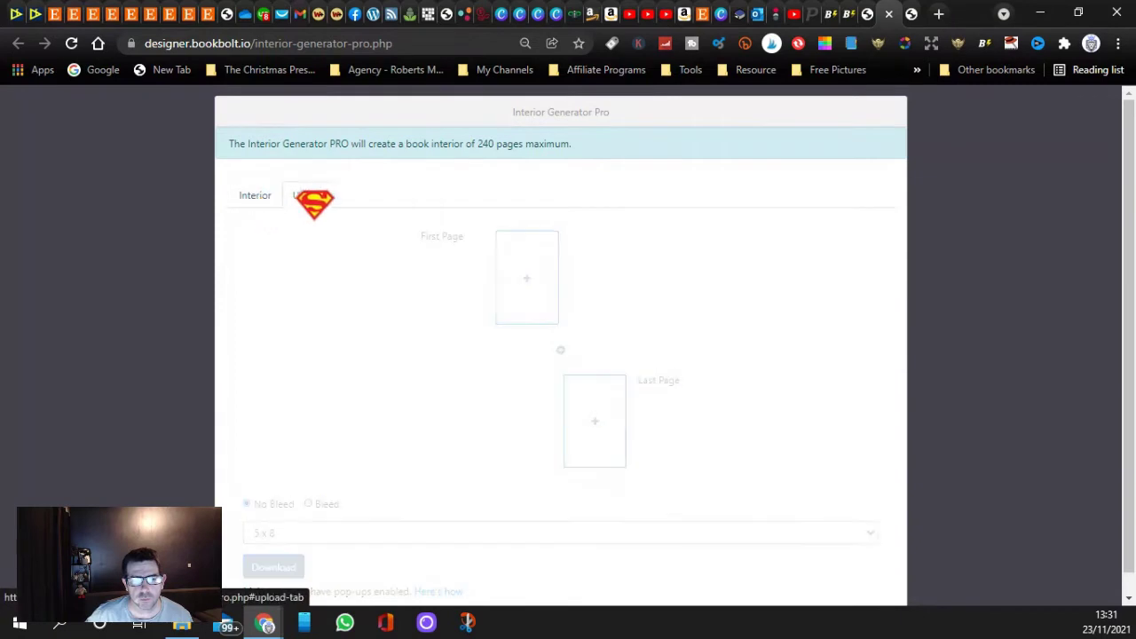
pyautogui.click(262, 197)
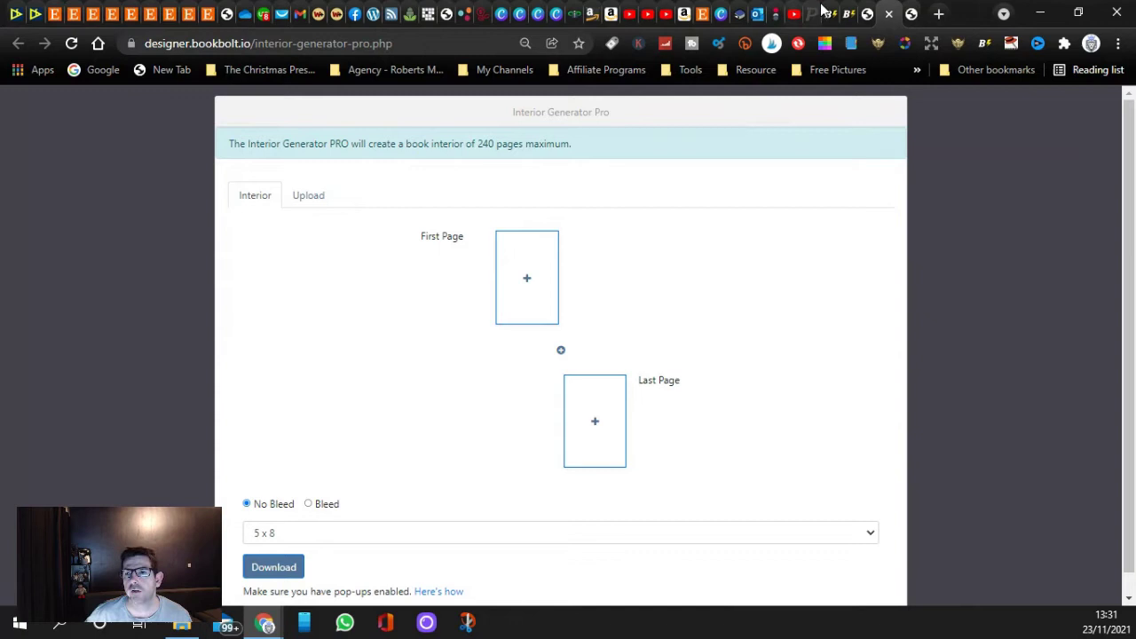
pyautogui.click(887, 14)
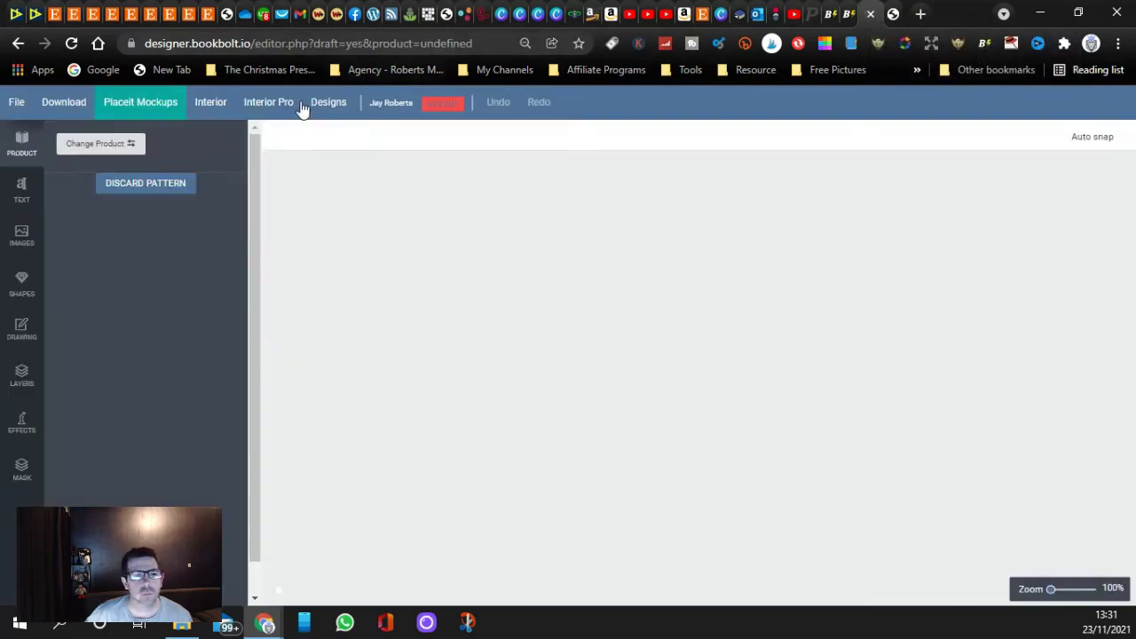
# - Open Interior from the editor menu and scroll the templates past College Ruled and Mood Tracker to Birthday Reminder
pyautogui.click(216, 108)
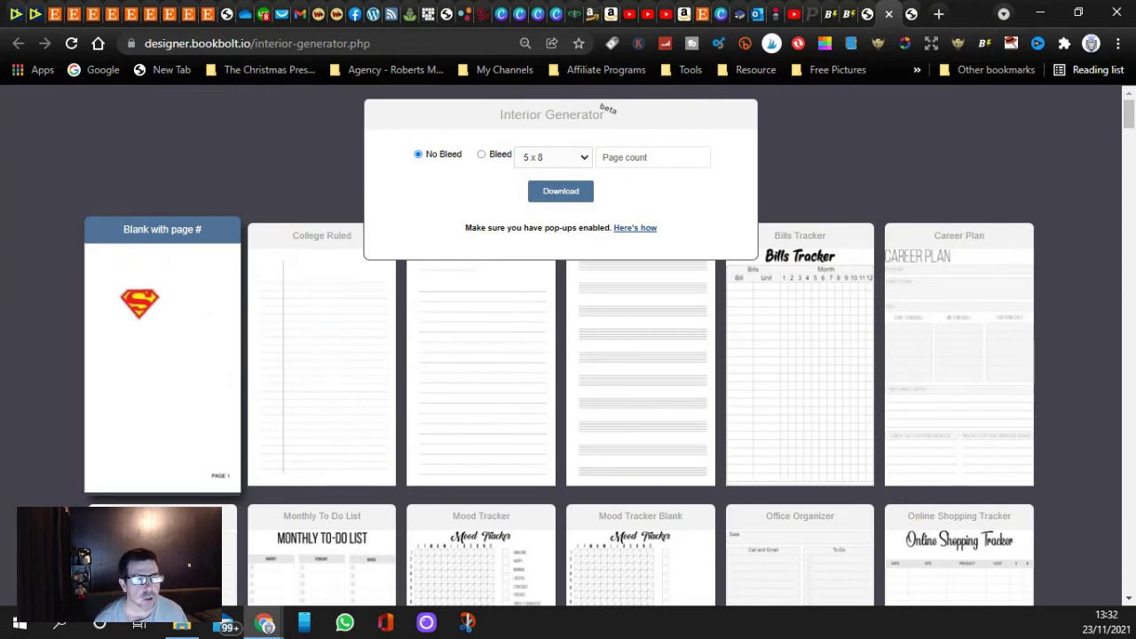
pyautogui.scroll(-3, 434, 418)
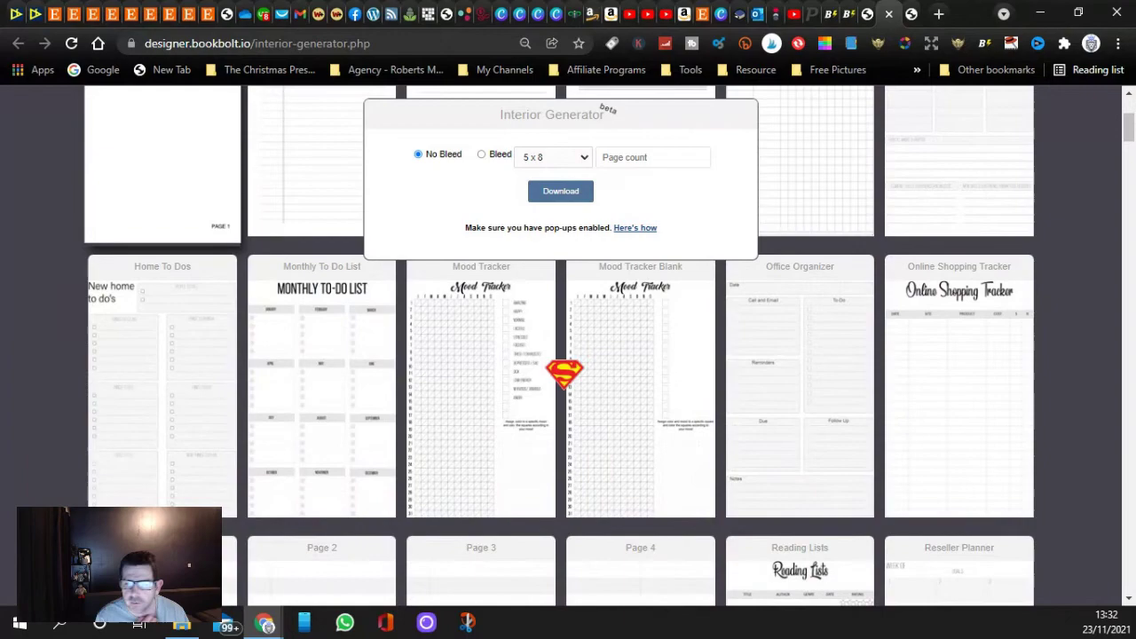
pyautogui.scroll(-1, 874, 395)
pyautogui.scroll(-8, 874, 395)
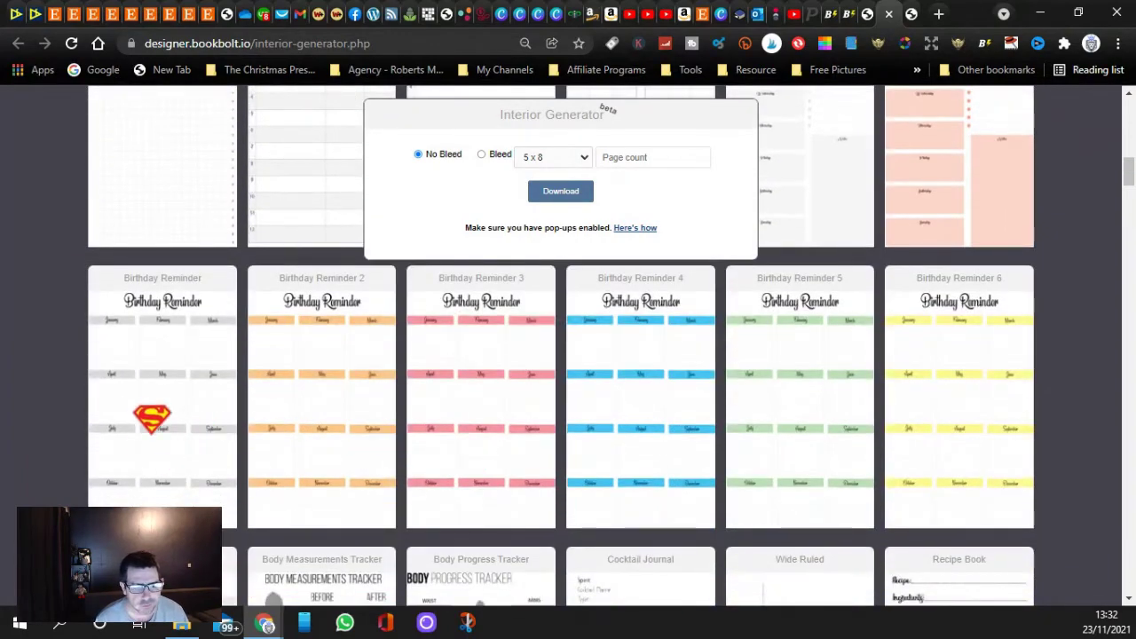
pyautogui.scroll(-4, 152, 426)
pyautogui.scroll(3, 151, 468)
# - Set the interior trim size to 8.5 x 11 and the page count to 100
pyautogui.click(582, 157)
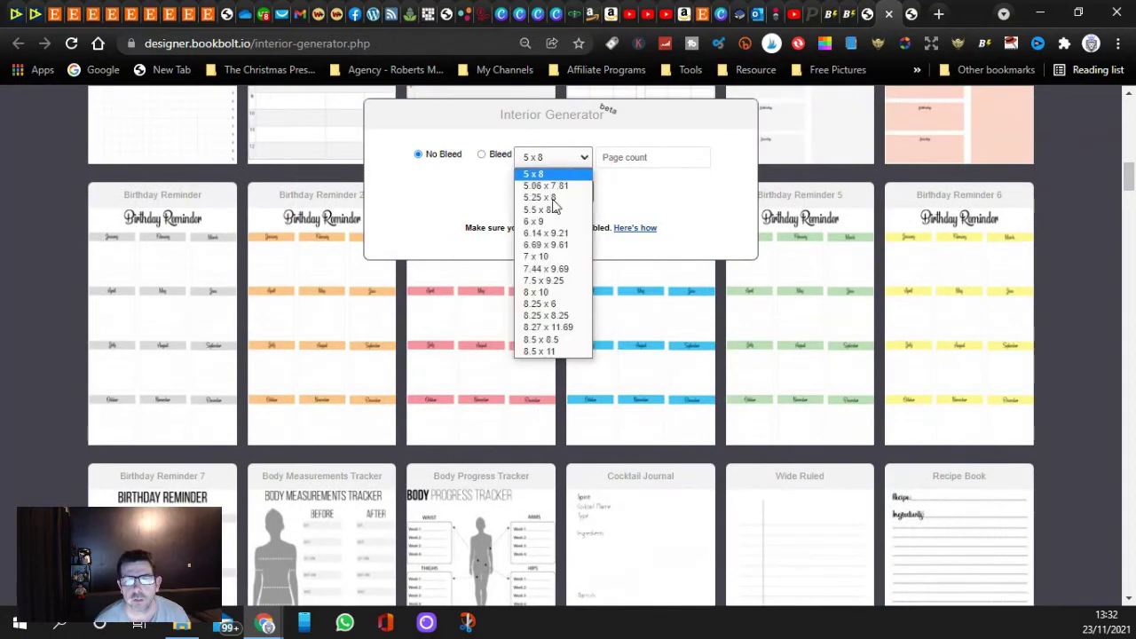
pyautogui.click(543, 352)
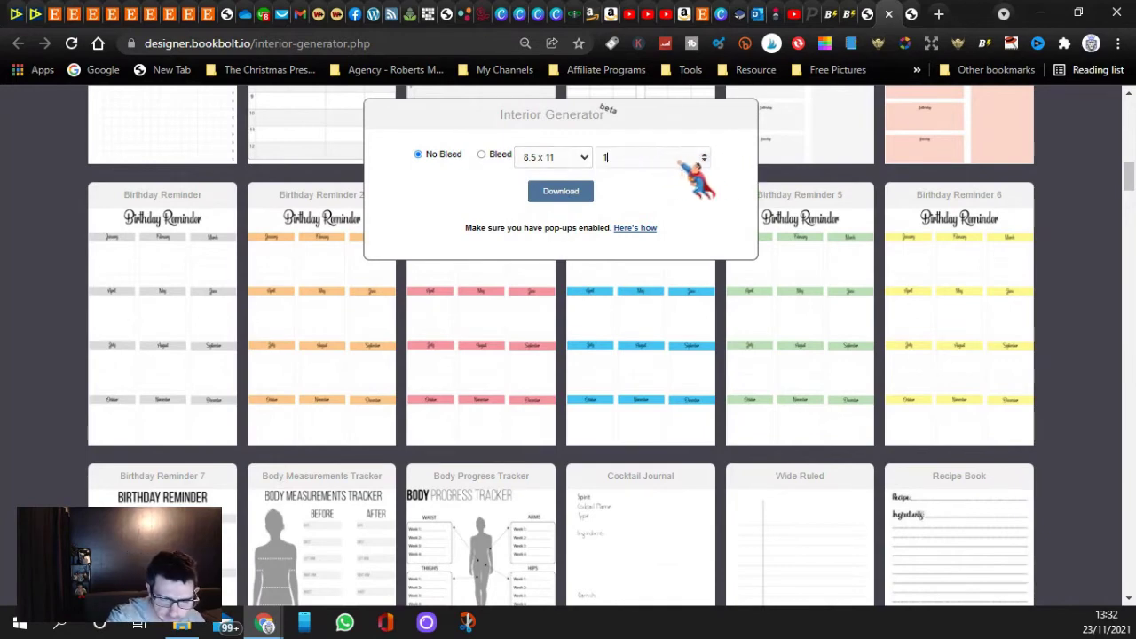
pyautogui.click(679, 162)
pyautogui.write('100')
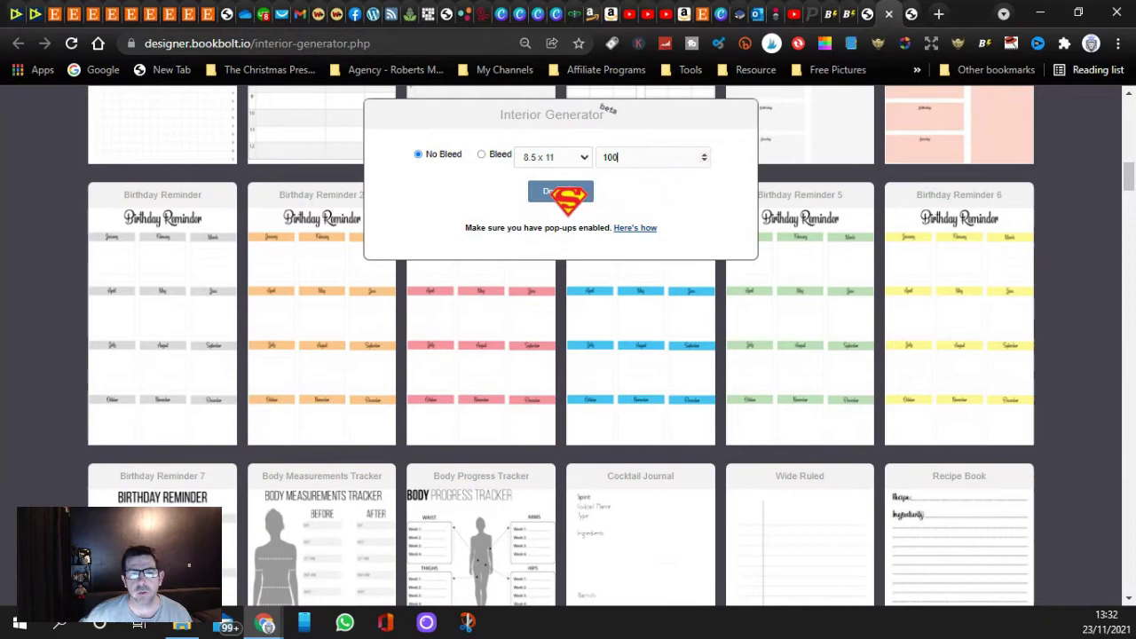
# - Choose the Birthday Reminder 2 template, leaving the trim size list unchanged
pyautogui.click(292, 380)
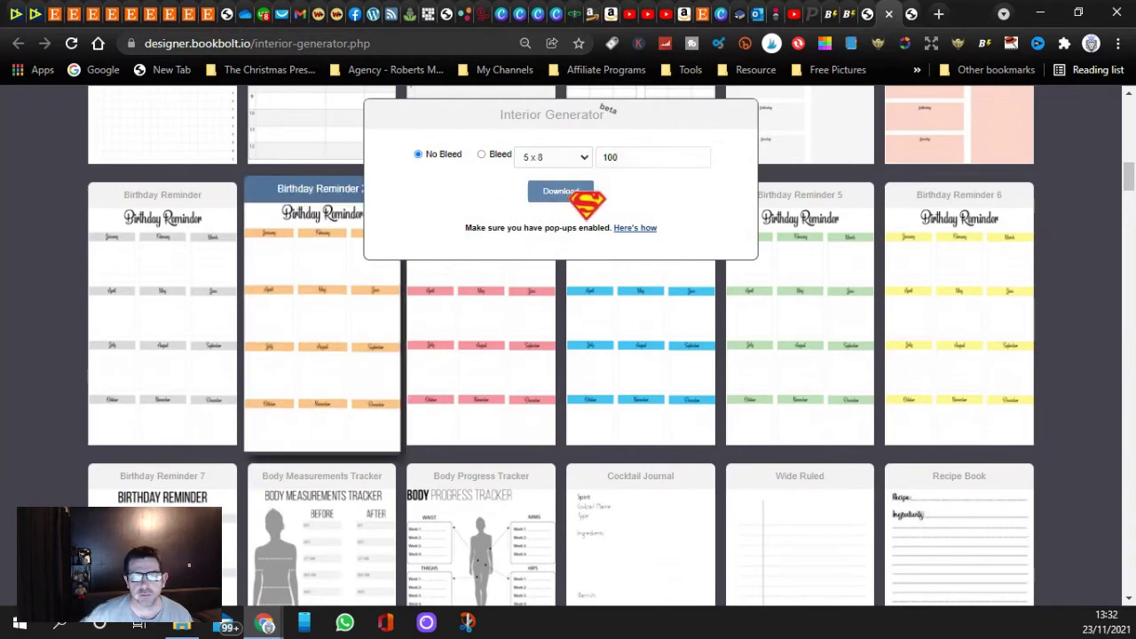
pyautogui.click(572, 160)
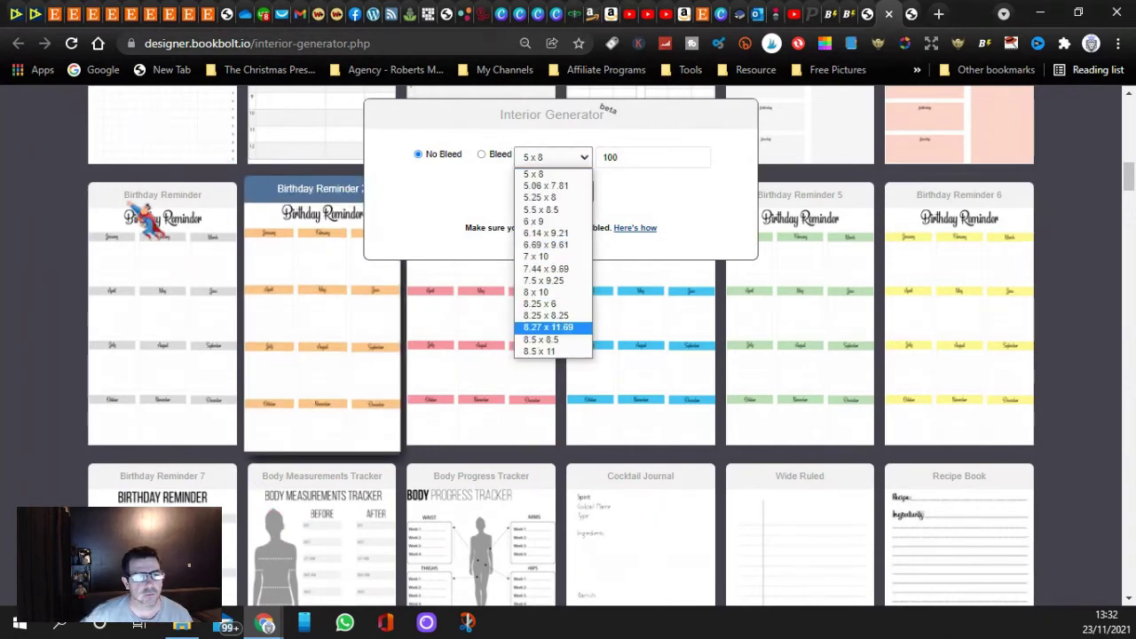
pyautogui.click(267, 133)
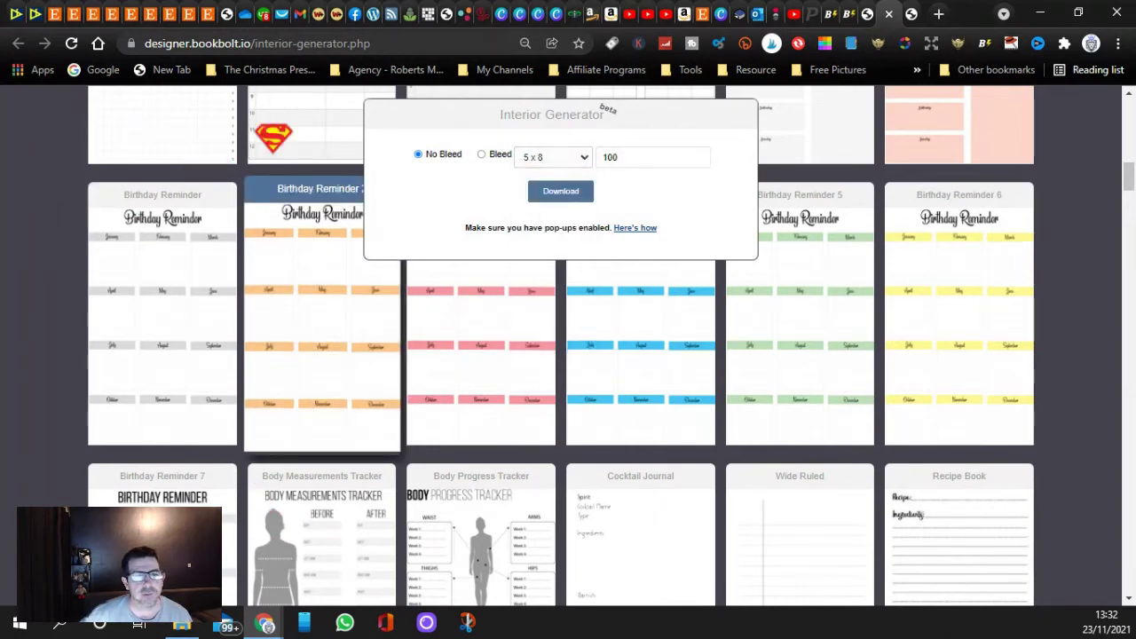
pyautogui.click(840, 15)
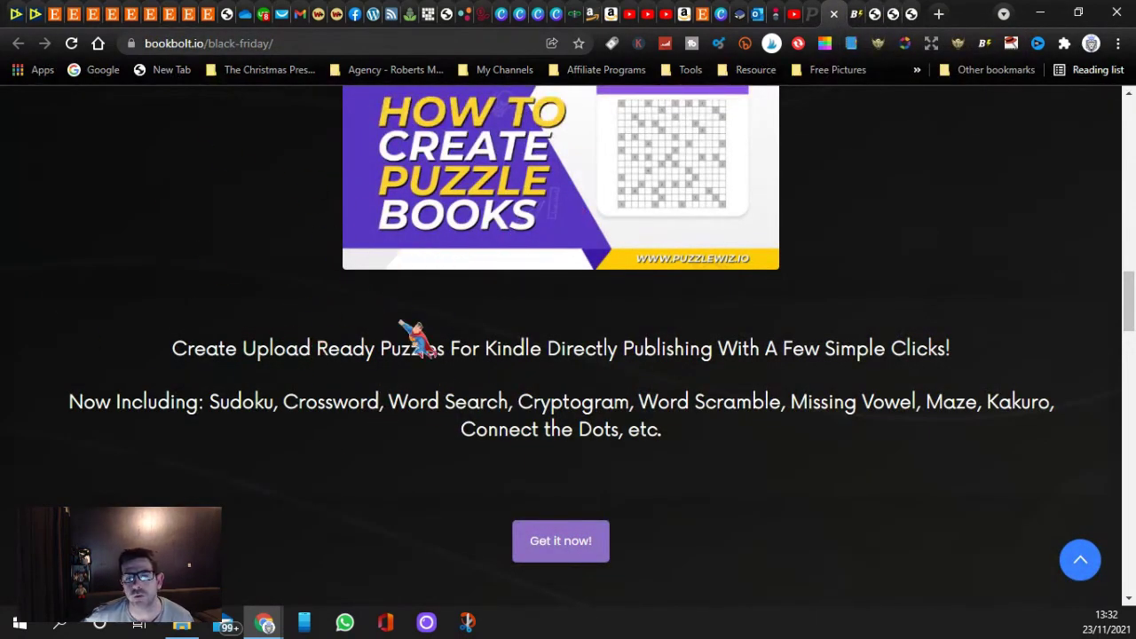
# - Scroll through the Black Friday offer page, then return to the YouTube channel's Videos tab
pyautogui.scroll(2, 225, 355)
pyautogui.scroll(-1, 232, 306)
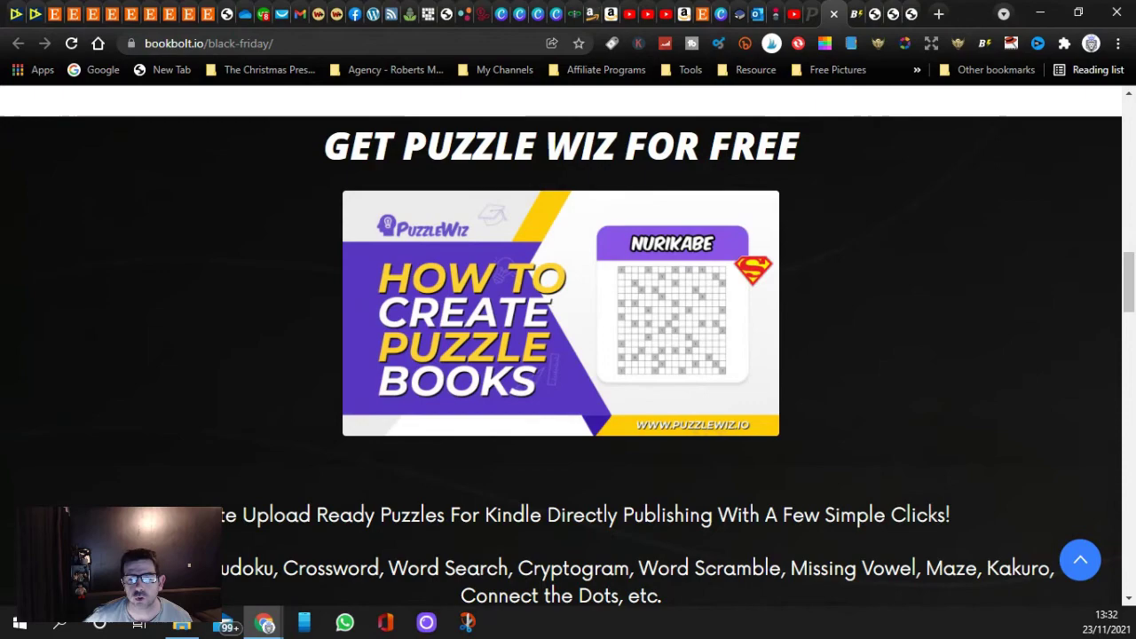
pyautogui.scroll(-5, 126, 301)
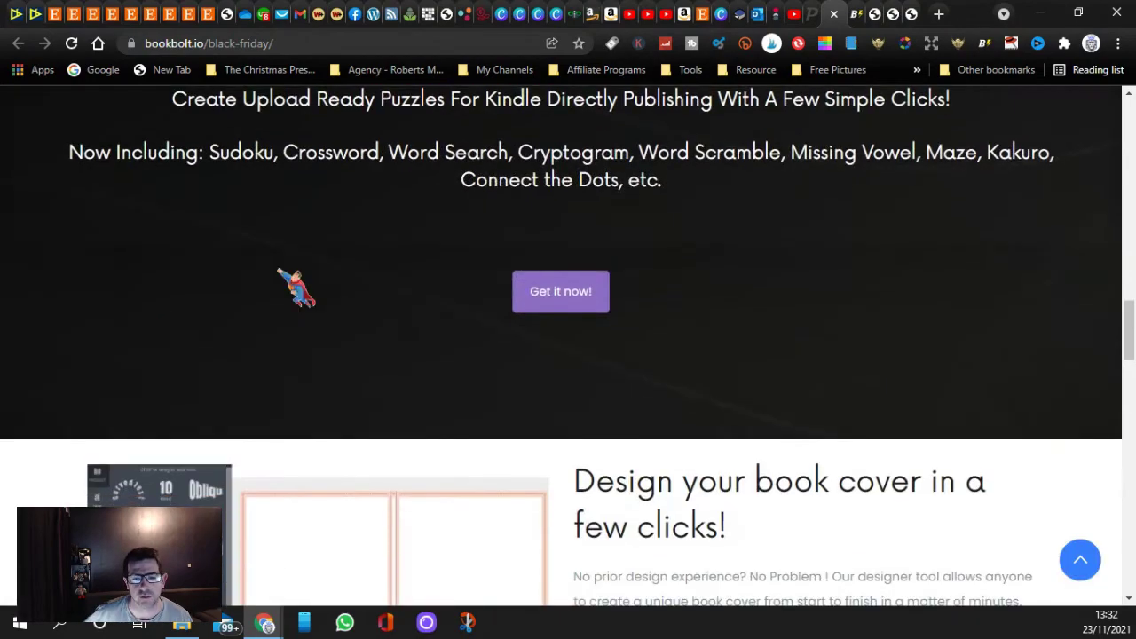
pyautogui.scroll(-3, 456, 349)
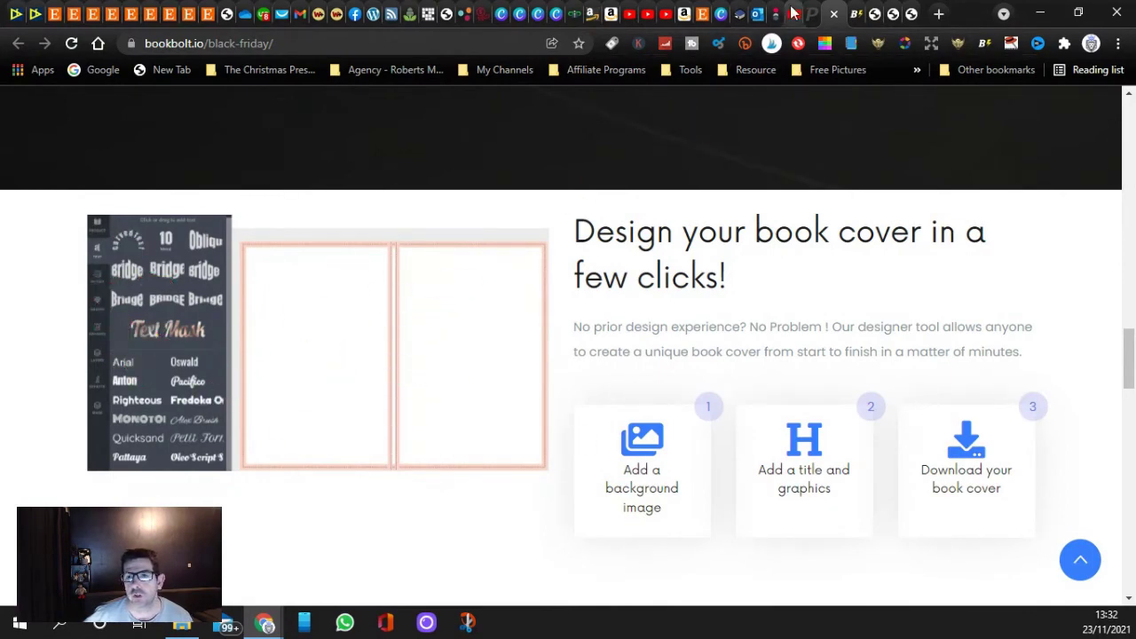
pyautogui.click(792, 12)
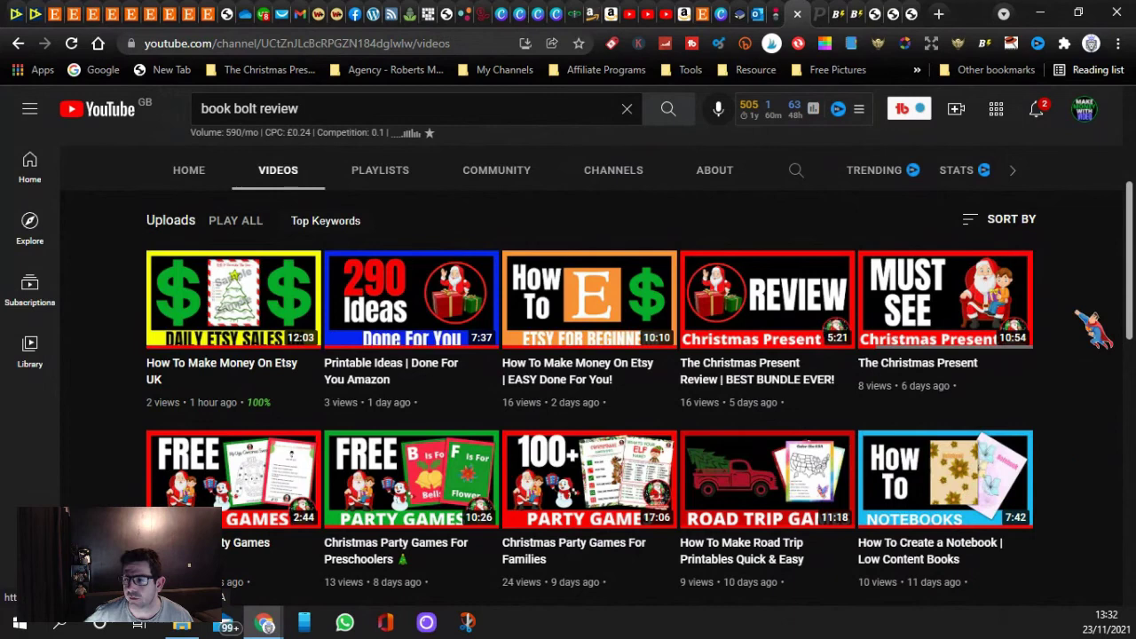
# - Return to the bookbolt.io Black Friday page and scroll down past the template and publishing sections
pyautogui.click(838, 13)
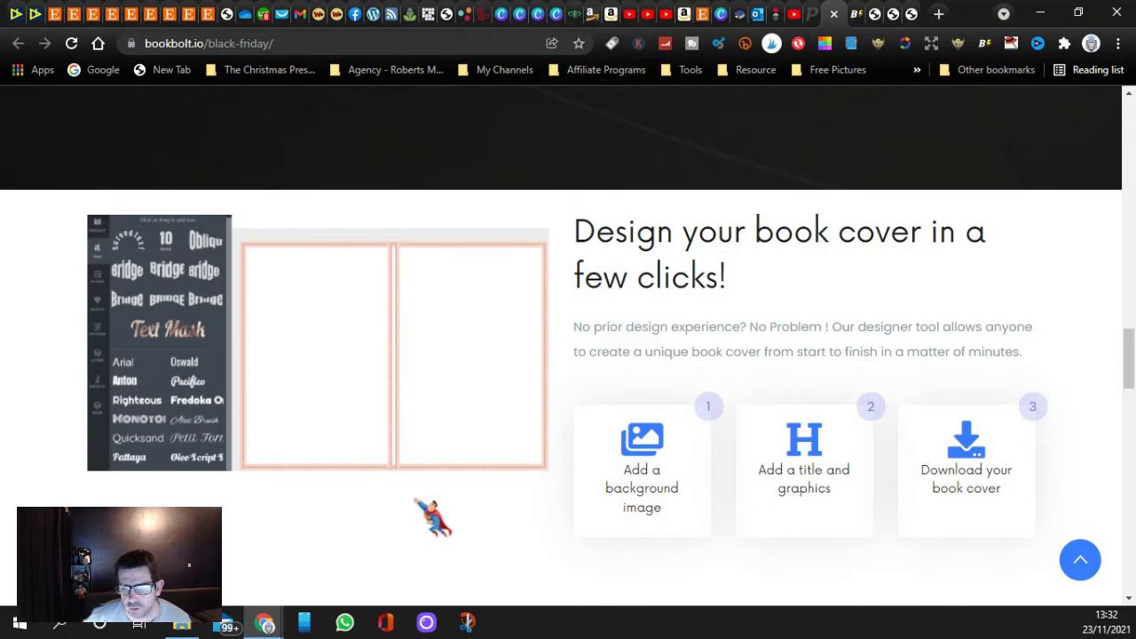
pyautogui.scroll(-3, 301, 495)
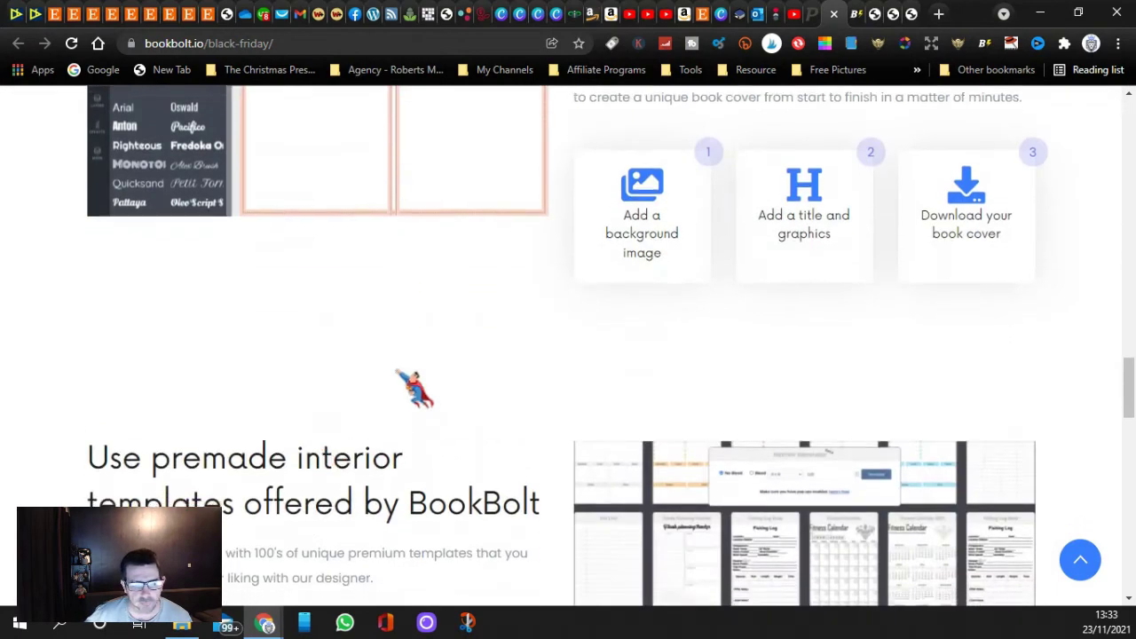
pyautogui.scroll(-3, 414, 388)
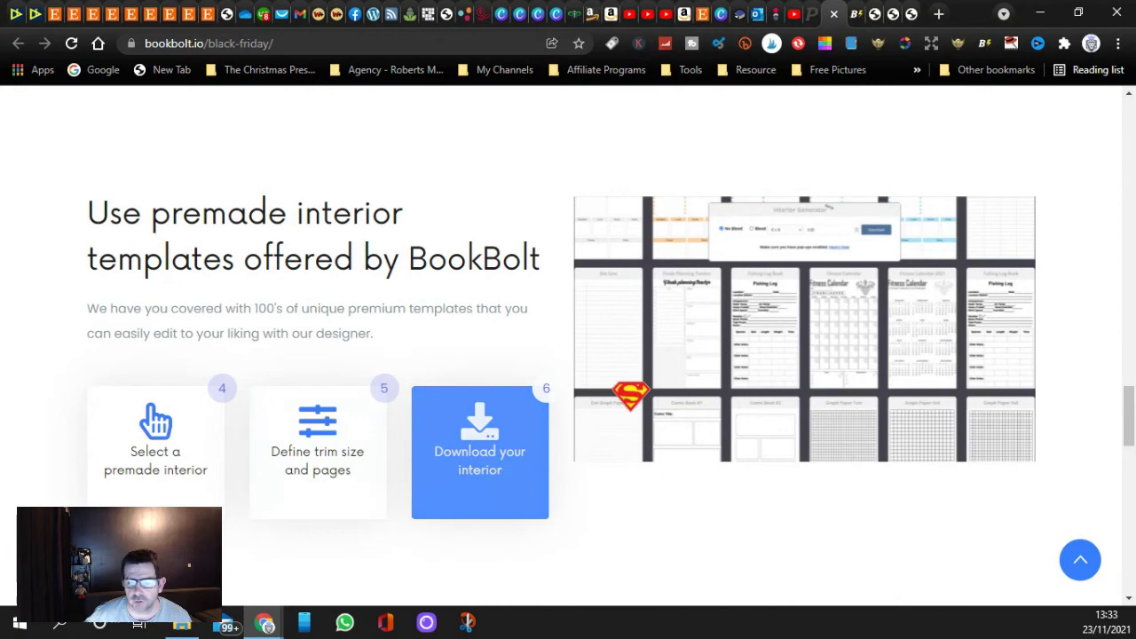
pyautogui.scroll(-4, 631, 387)
pyautogui.scroll(-2, 577, 384)
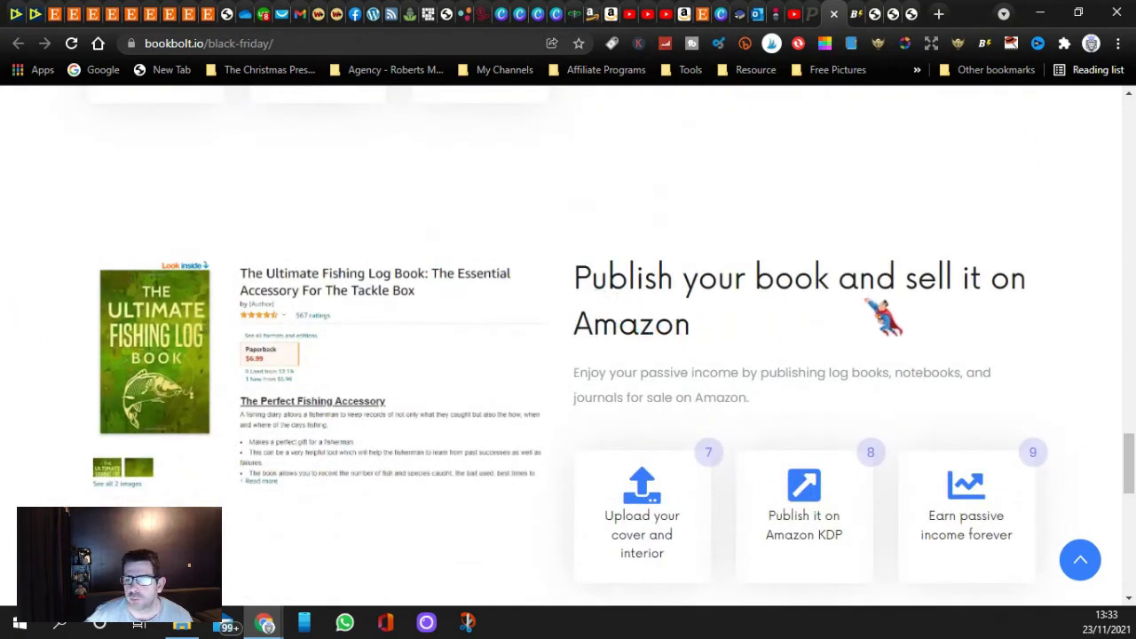
pyautogui.scroll(-5, 418, 467)
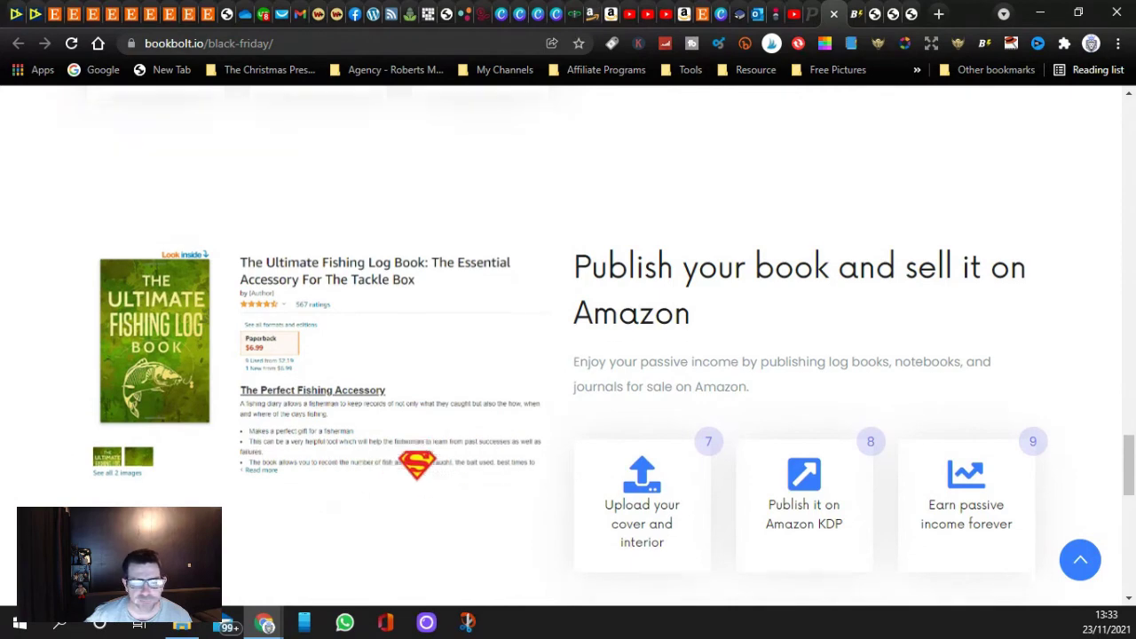
# - Scroll the Black Friday page back up to the No Writing Skills Needed and Design, Publish & Earn benefits
pyautogui.scroll(-3, 385, 385)
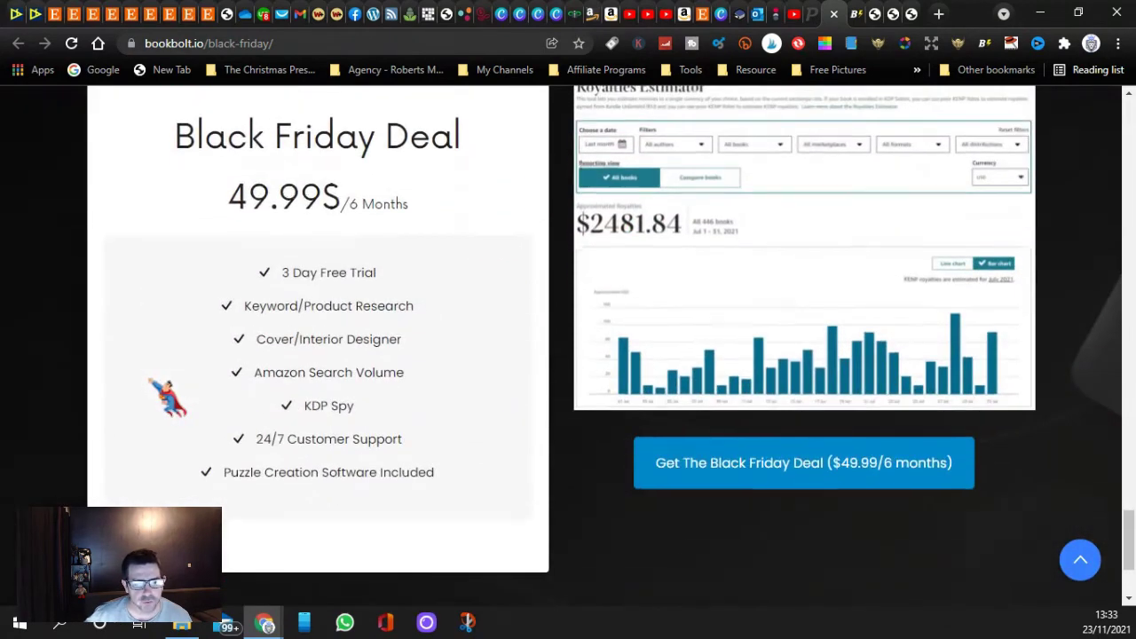
pyautogui.scroll(2, 164, 396)
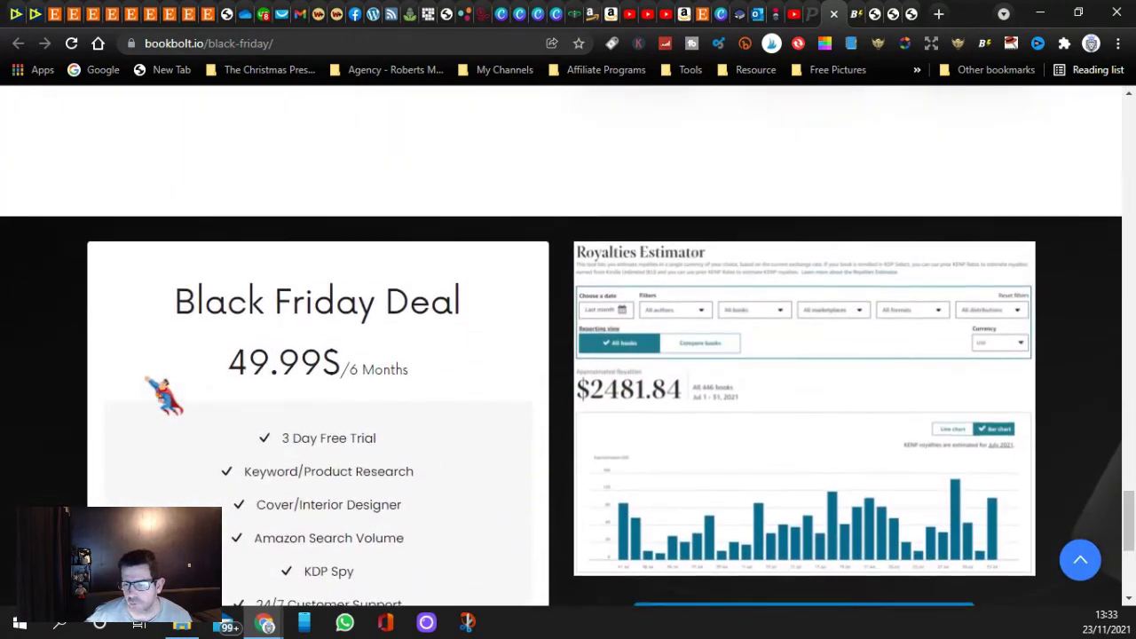
pyautogui.scroll(-2, 164, 393)
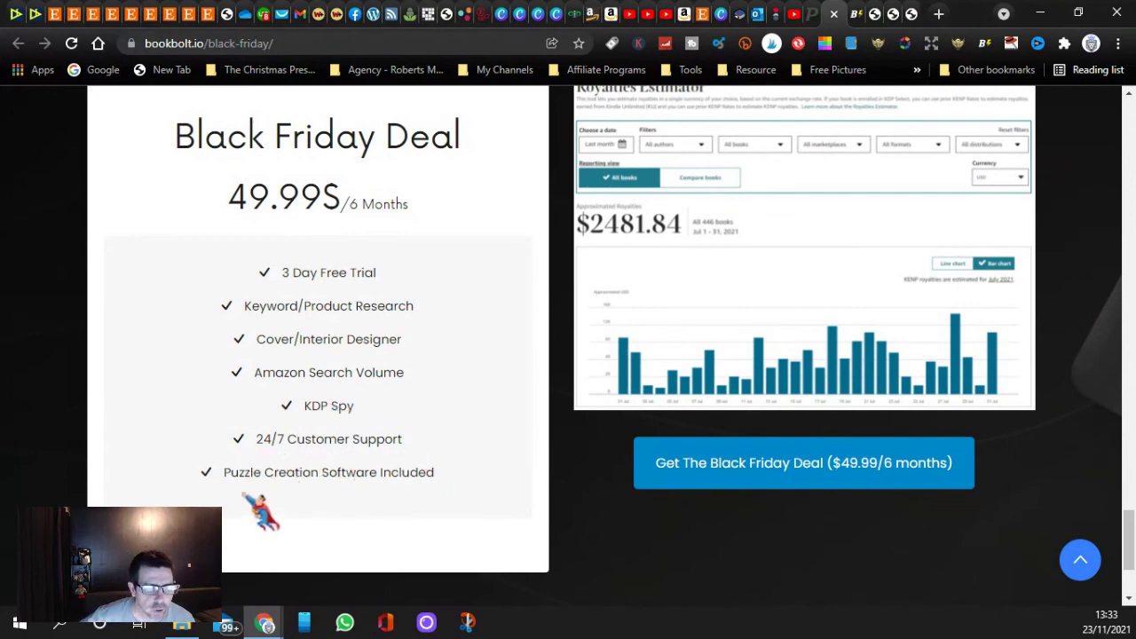
pyautogui.scroll(-3, 168, 363)
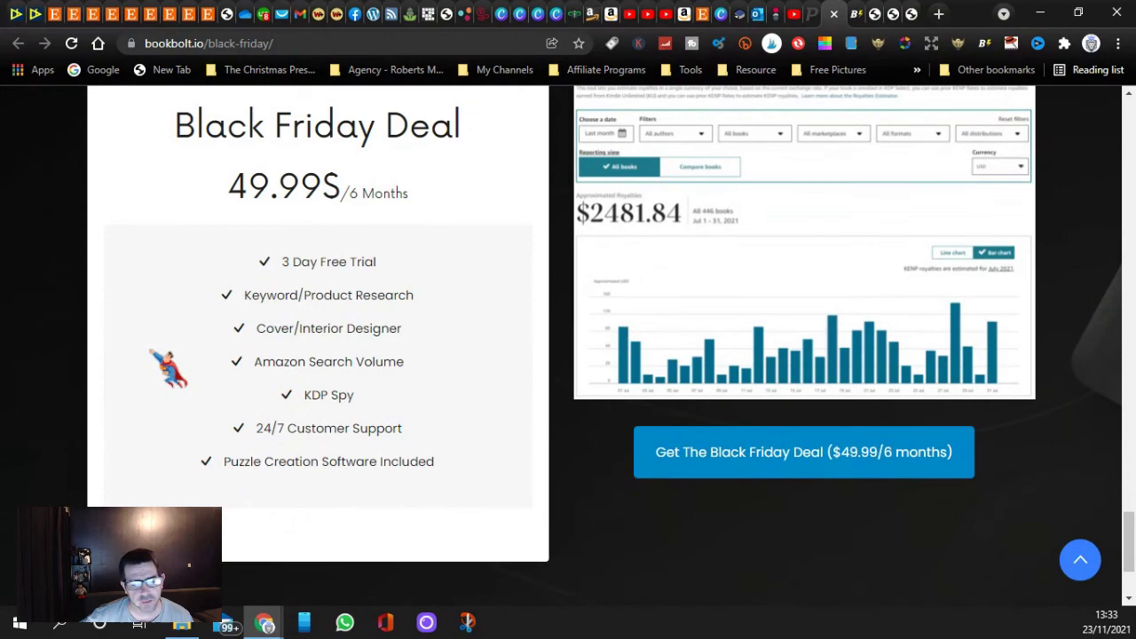
pyautogui.scroll(2, 533, 457)
pyautogui.scroll(20, 537, 461)
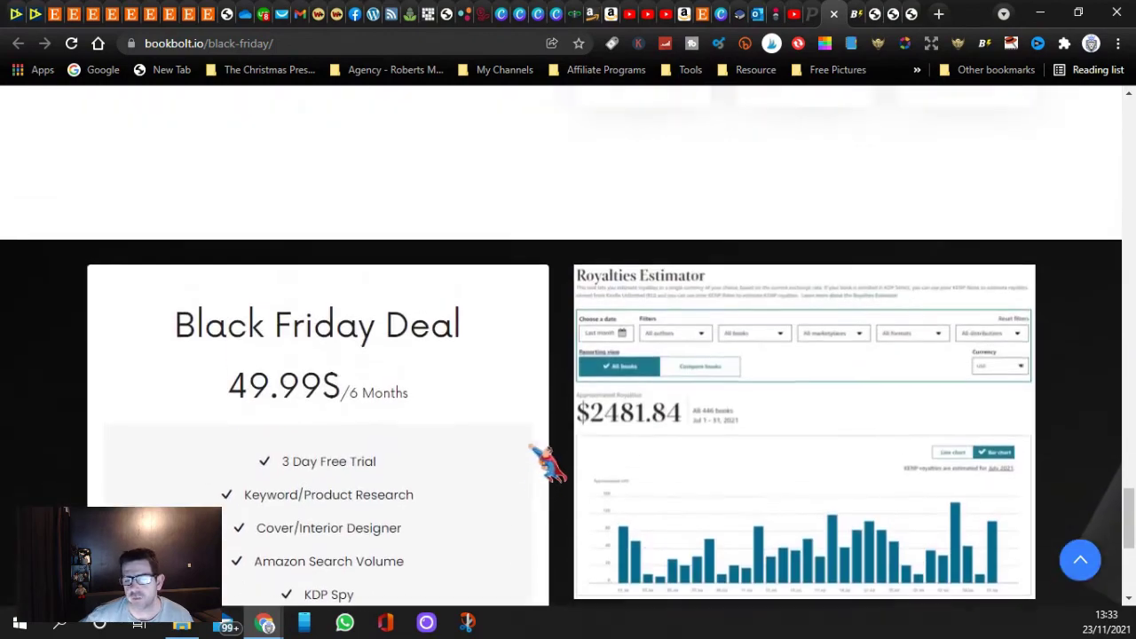
pyautogui.scroll(15, 543, 405)
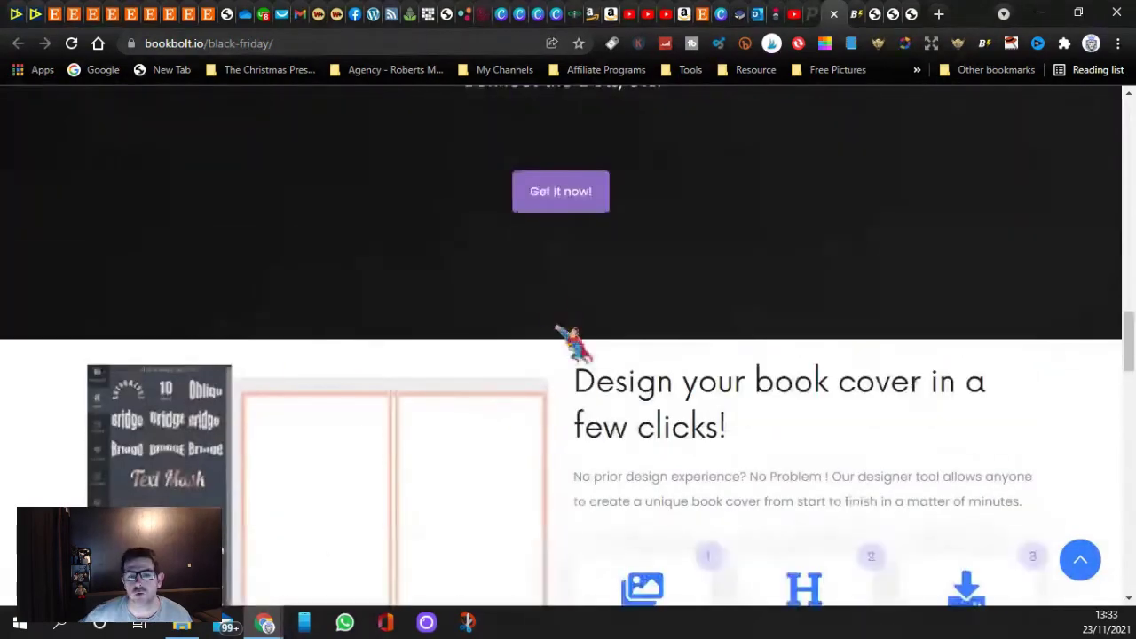
pyautogui.scroll(1, 302, 306)
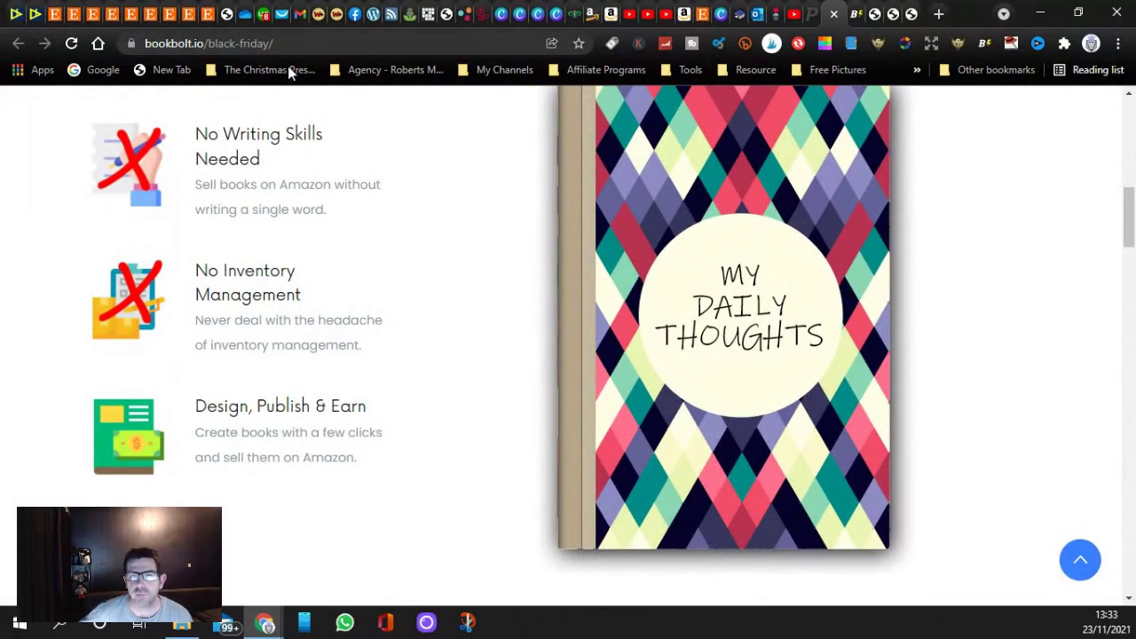
pyautogui.click(787, 16)
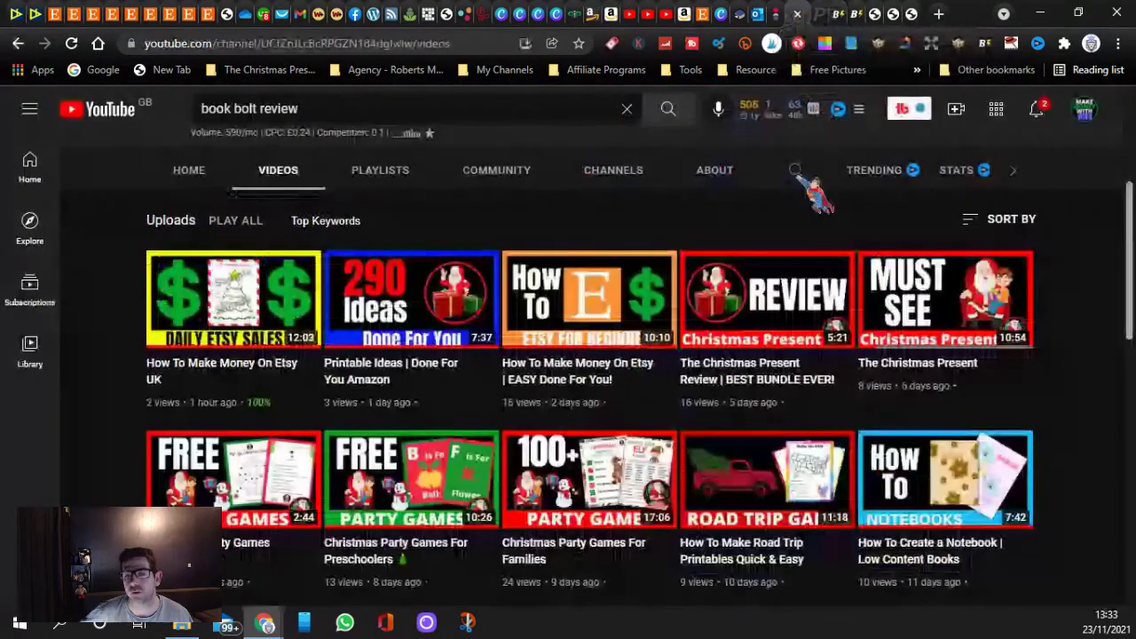